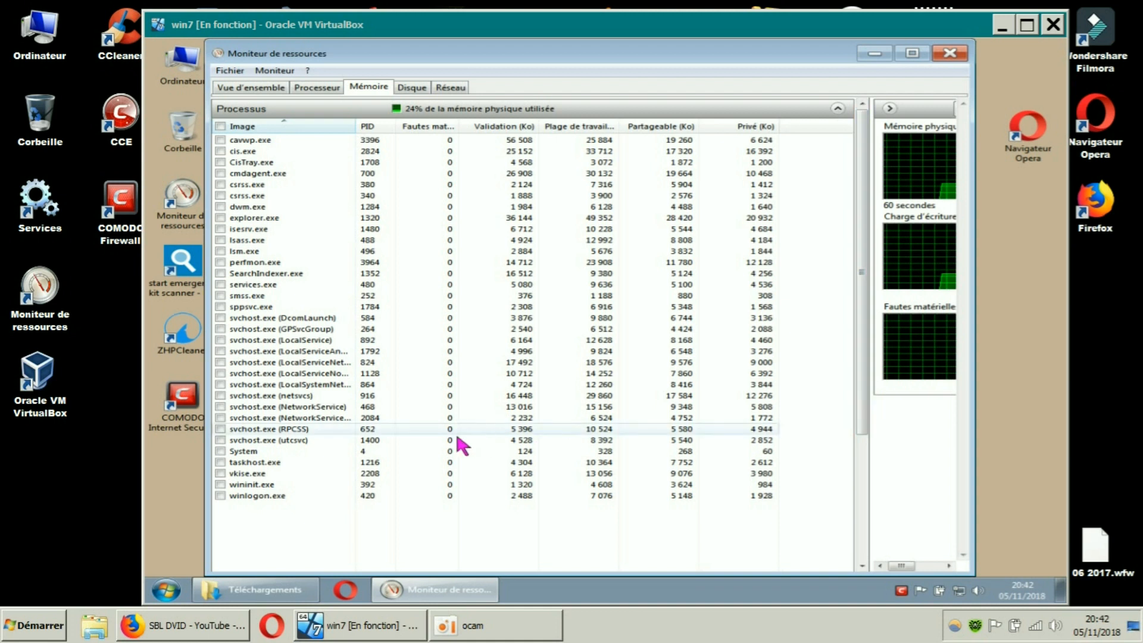
# - Open COMODO Internet Security over the memory process list and close its window again
pyautogui.doubleClick(195, 410)
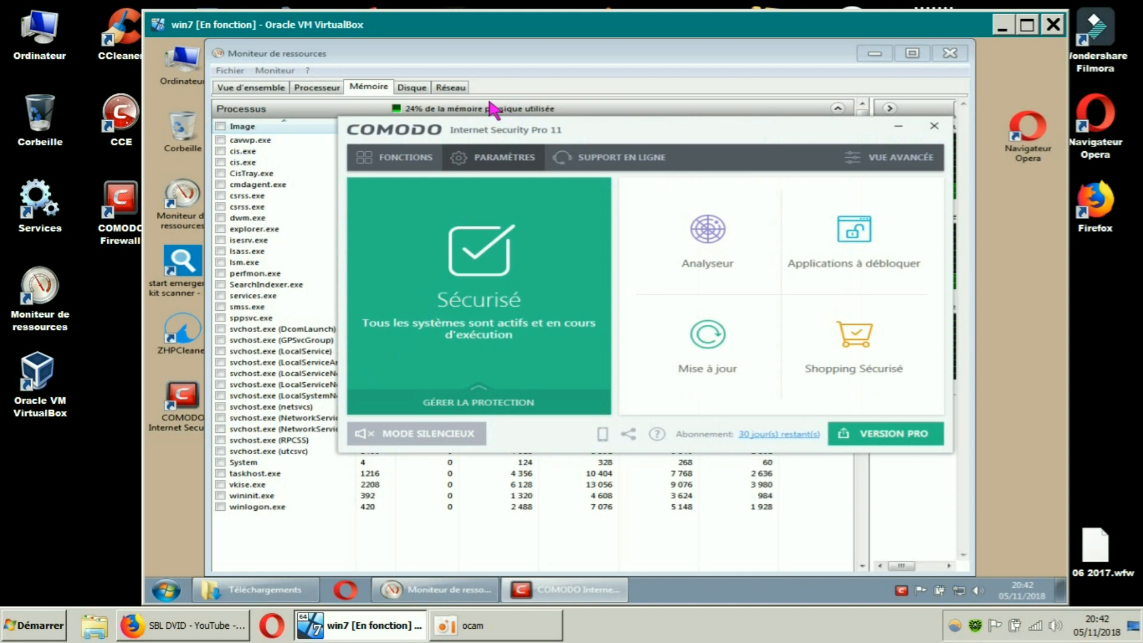
pyautogui.moveTo(842, 140); pyautogui.dragTo(815, 165)
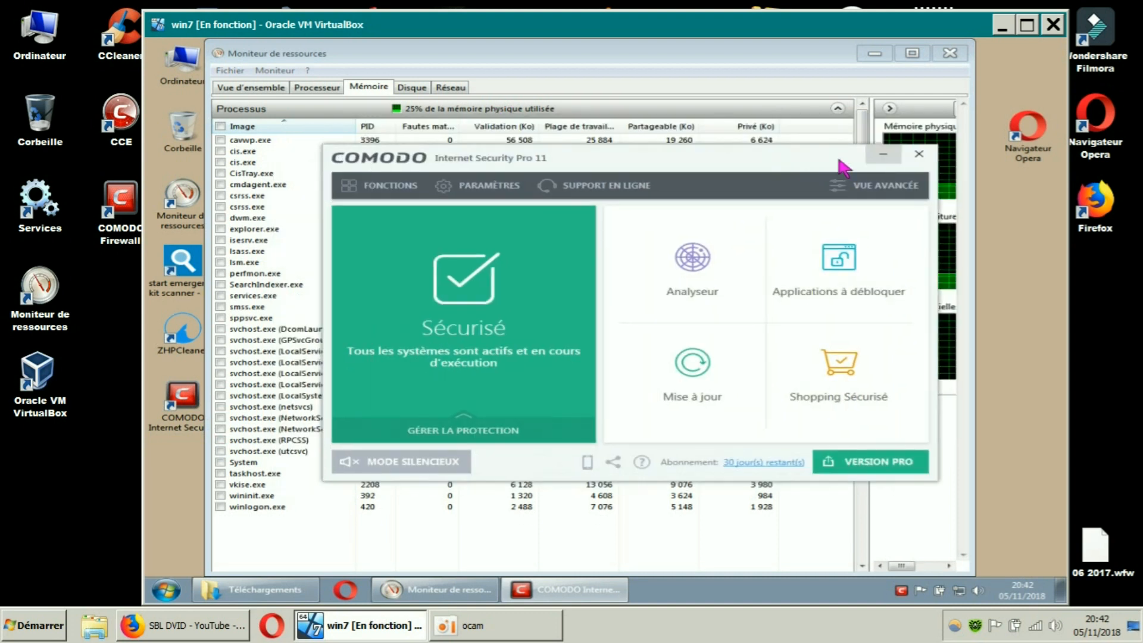
pyautogui.click(919, 154)
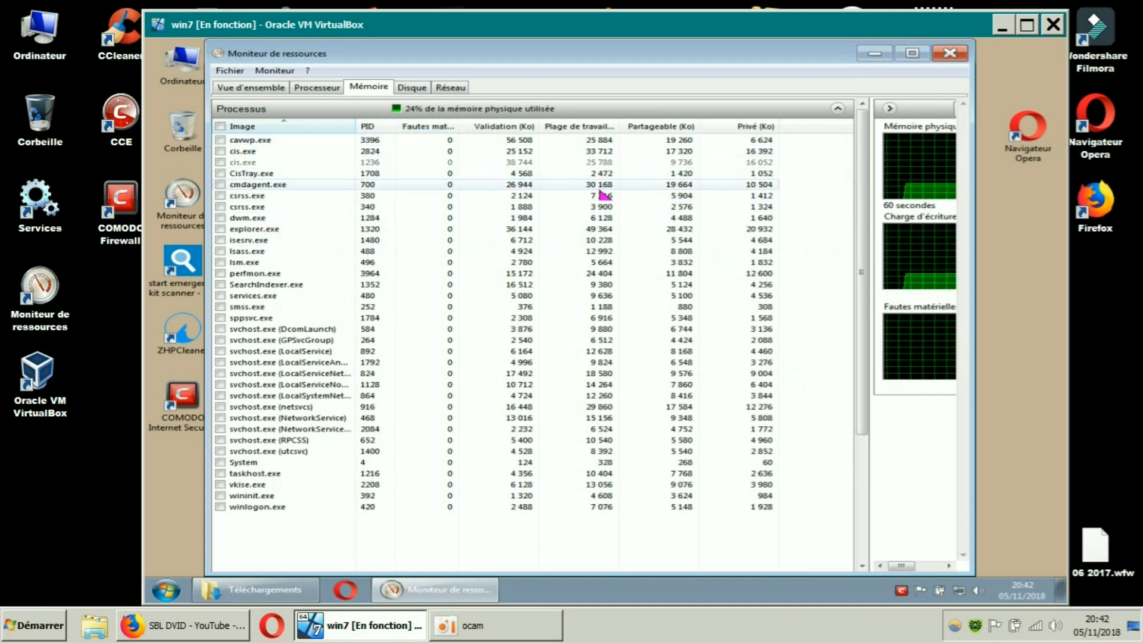
# - Examine the virtual machine's process memory use, physical memory breakdown and network-active processes in the resource monitor
pyautogui.moveTo(859, 279); pyautogui.dragTo(862, 466)
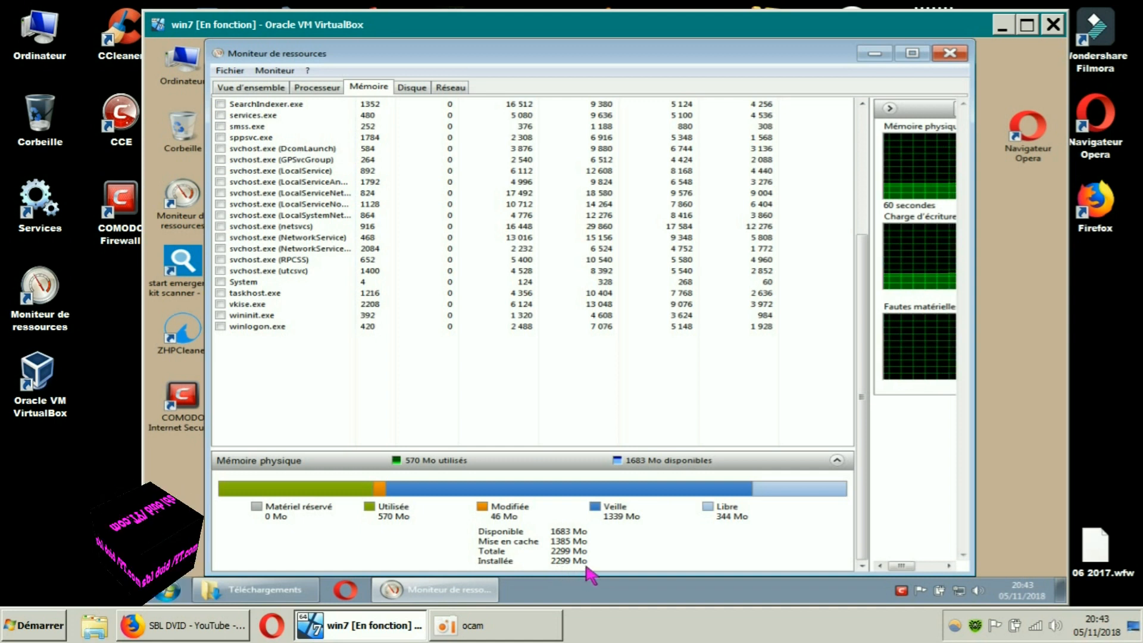
pyautogui.moveTo(863, 433); pyautogui.dragTo(869, 256)
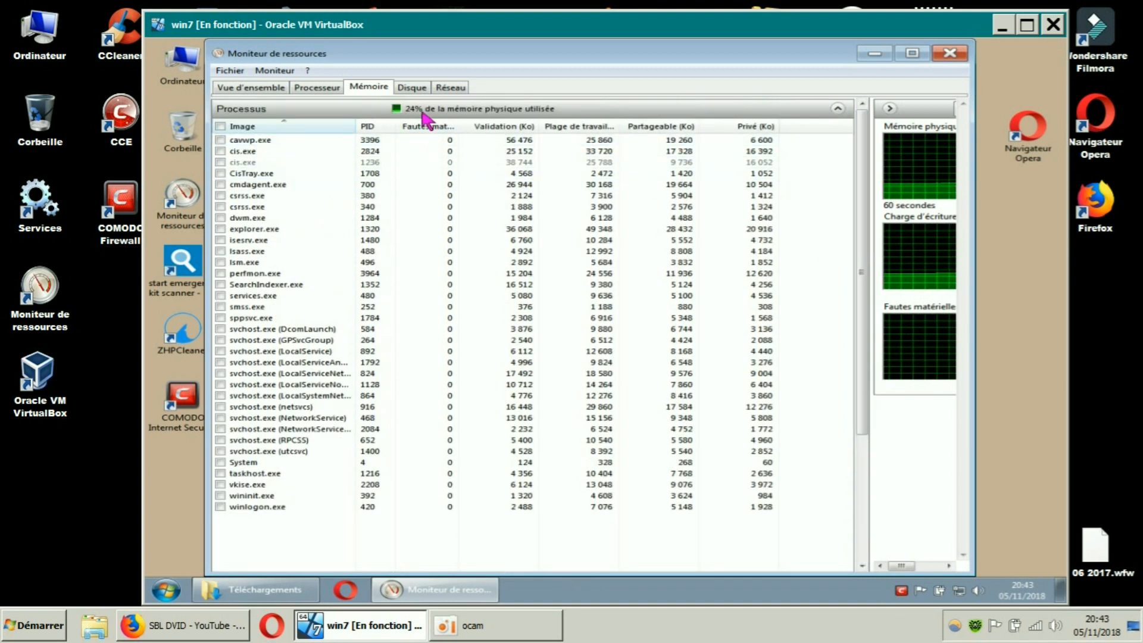
pyautogui.moveTo(865, 408)
pyautogui.mouseDown()
pyautogui.moveTo(867, 556)
pyautogui.moveTo(866, 392)
pyautogui.mouseUp()
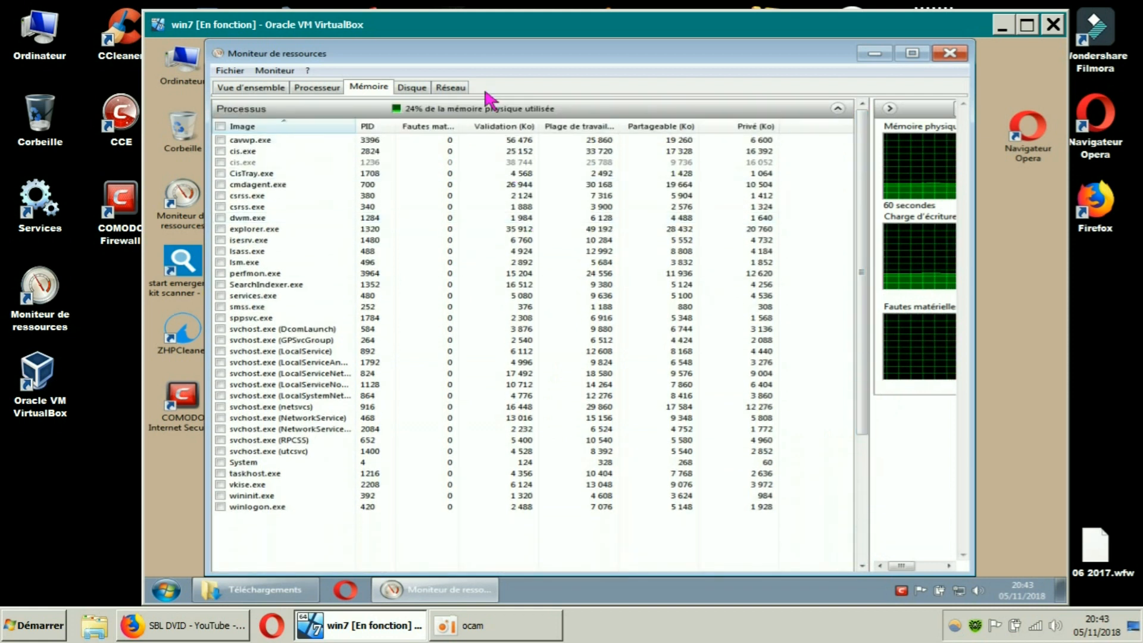
pyautogui.click(457, 90)
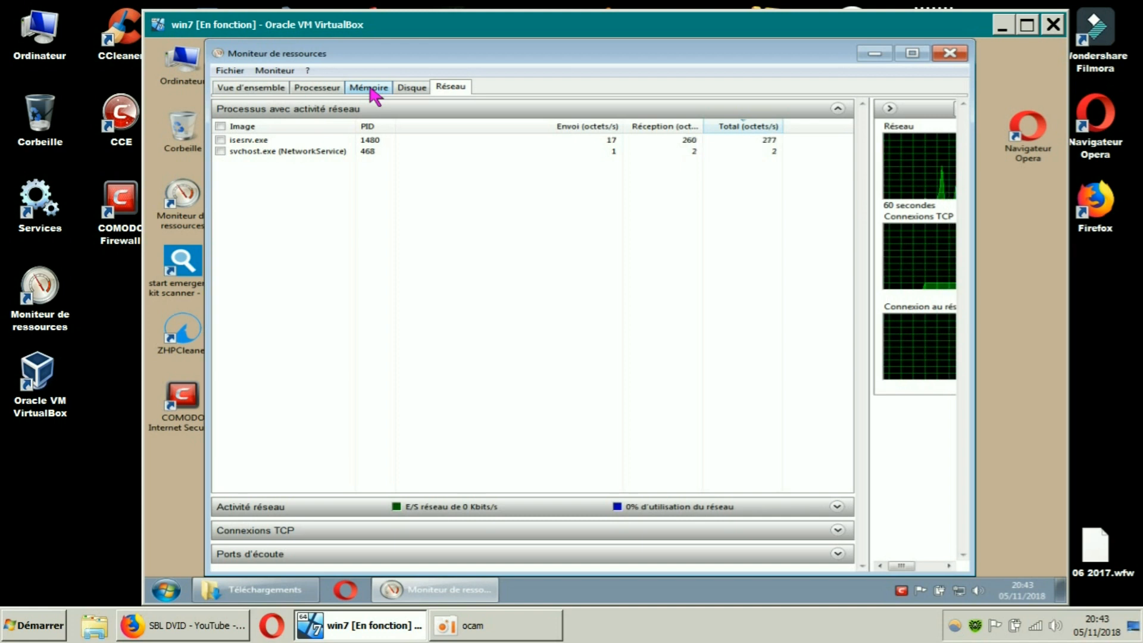
pyautogui.click(370, 88)
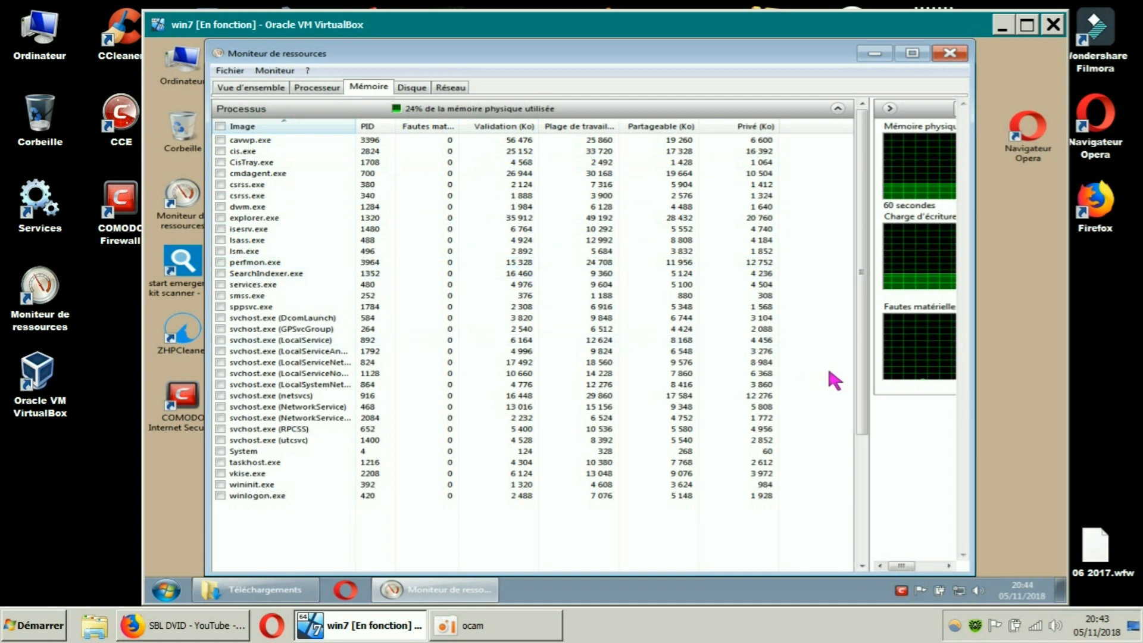
pyautogui.moveTo(863, 390); pyautogui.dragTo(613, 541)
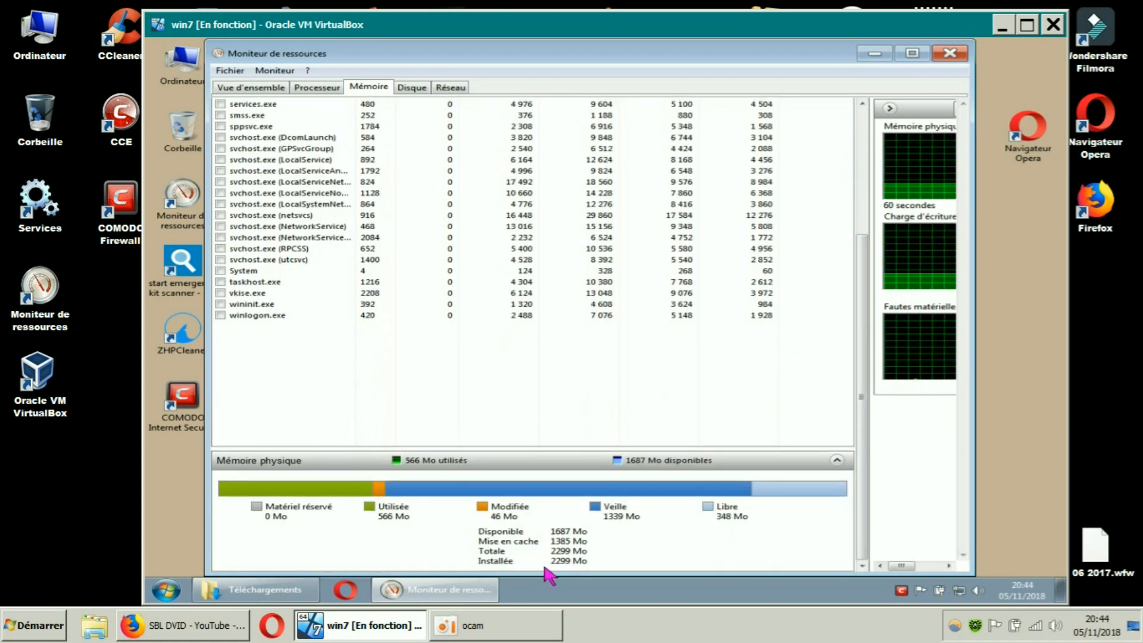
pyautogui.moveTo(864, 459); pyautogui.dragTo(867, 243)
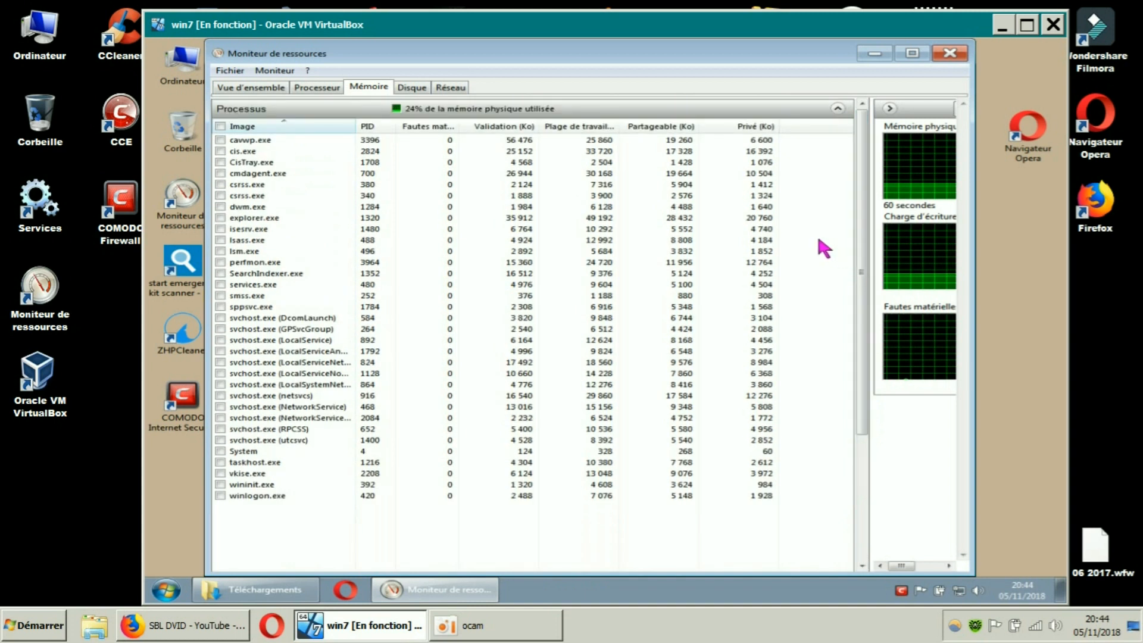
# - Examine the processor list for the COMODO Internet Security processes and the Internet Security Essentials processes isesrv.exe and vkise.exe
pyautogui.click(317, 87)
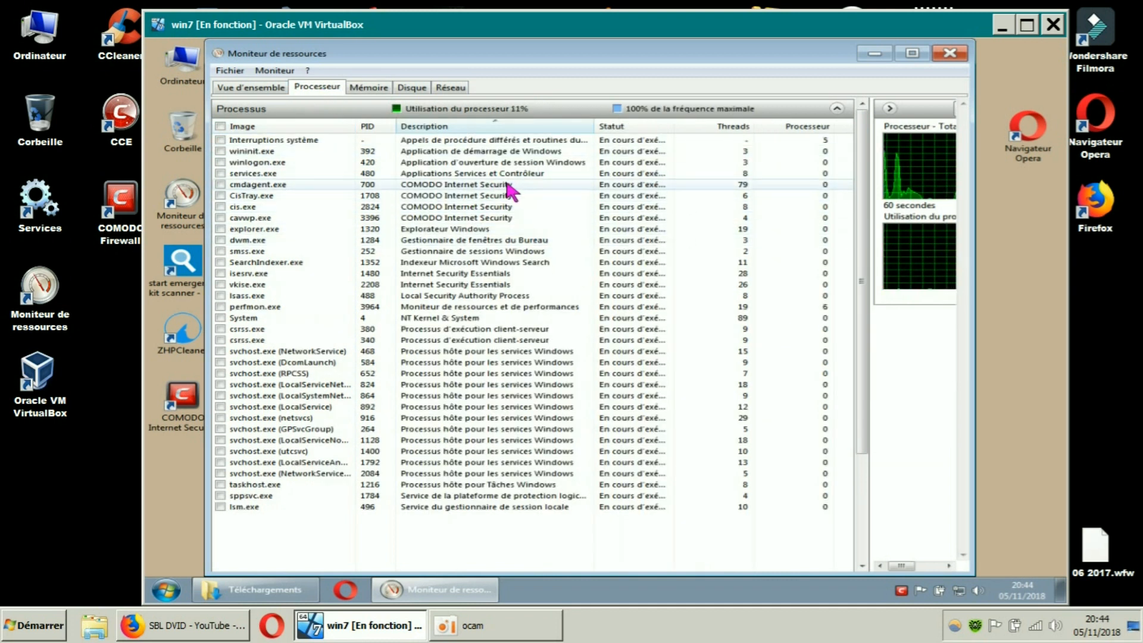
pyautogui.scroll(-1, 507, 188)
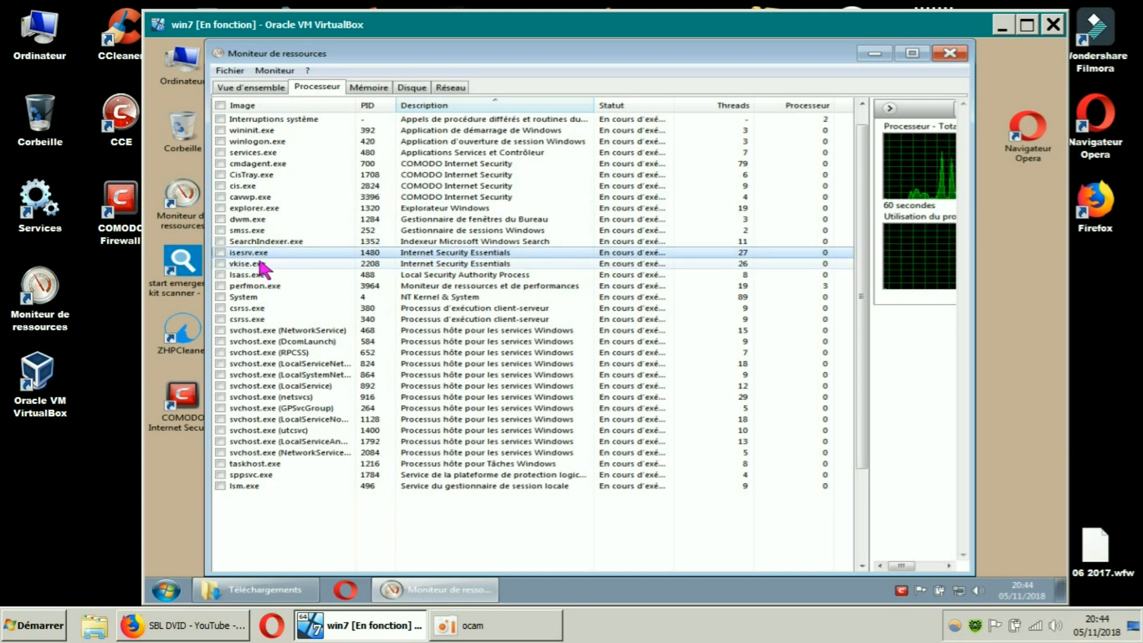
pyautogui.click(466, 168)
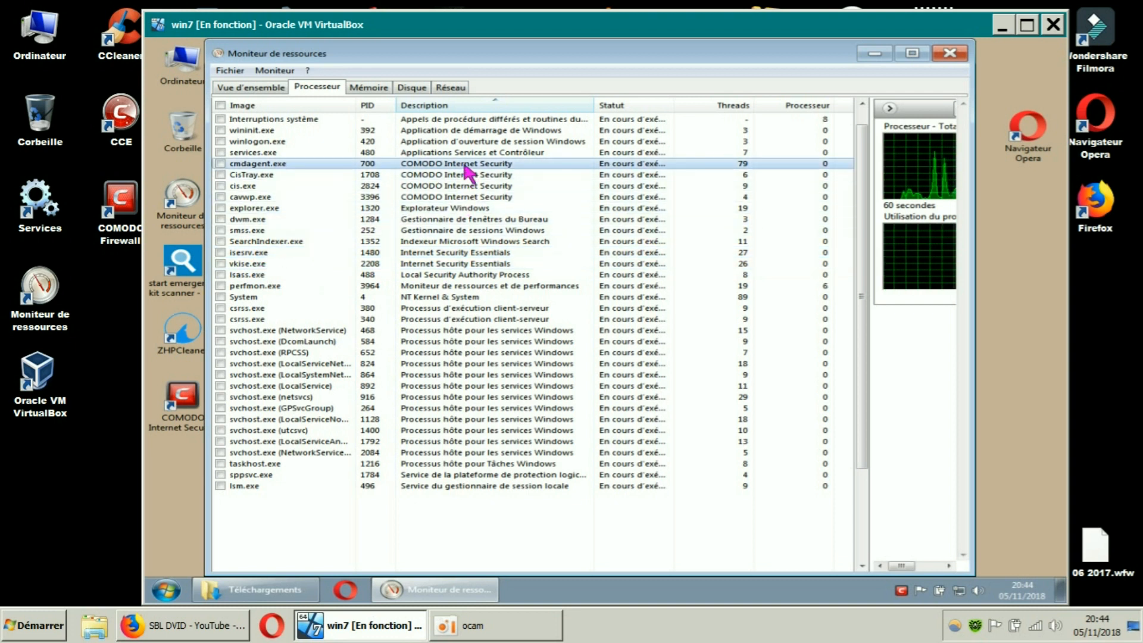
pyautogui.click(454, 197)
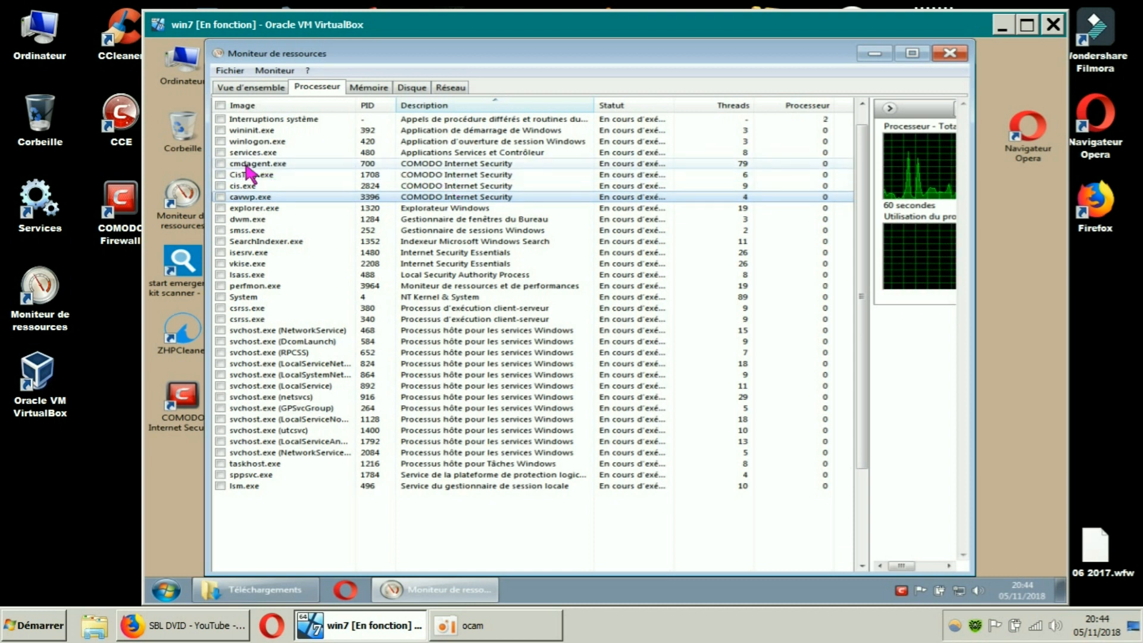
pyautogui.click(426, 163)
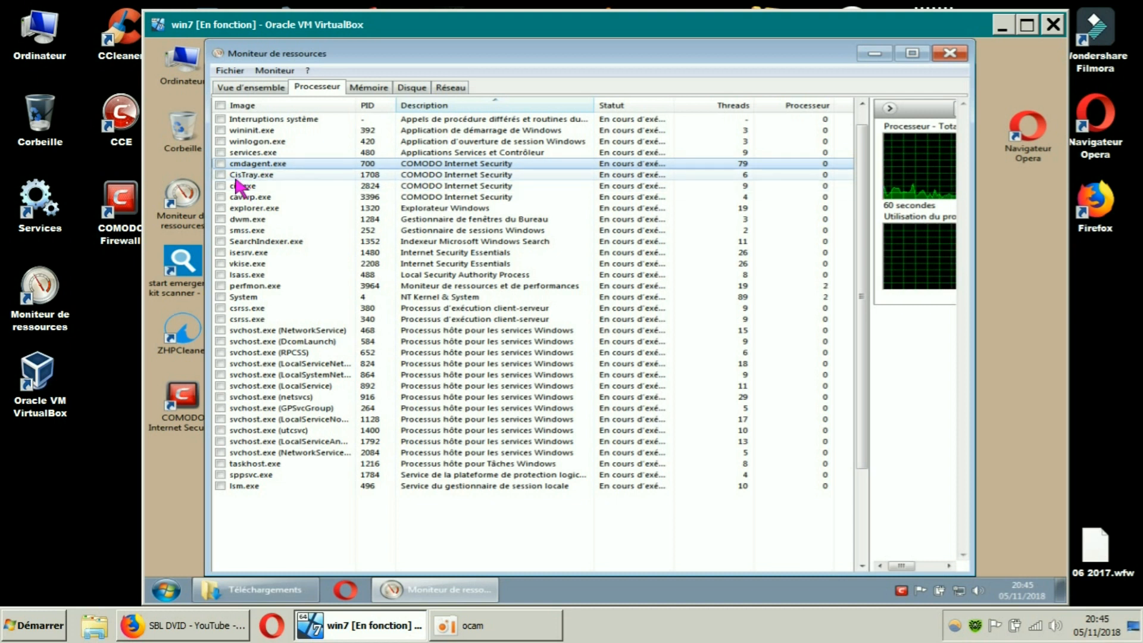
pyautogui.click(254, 187)
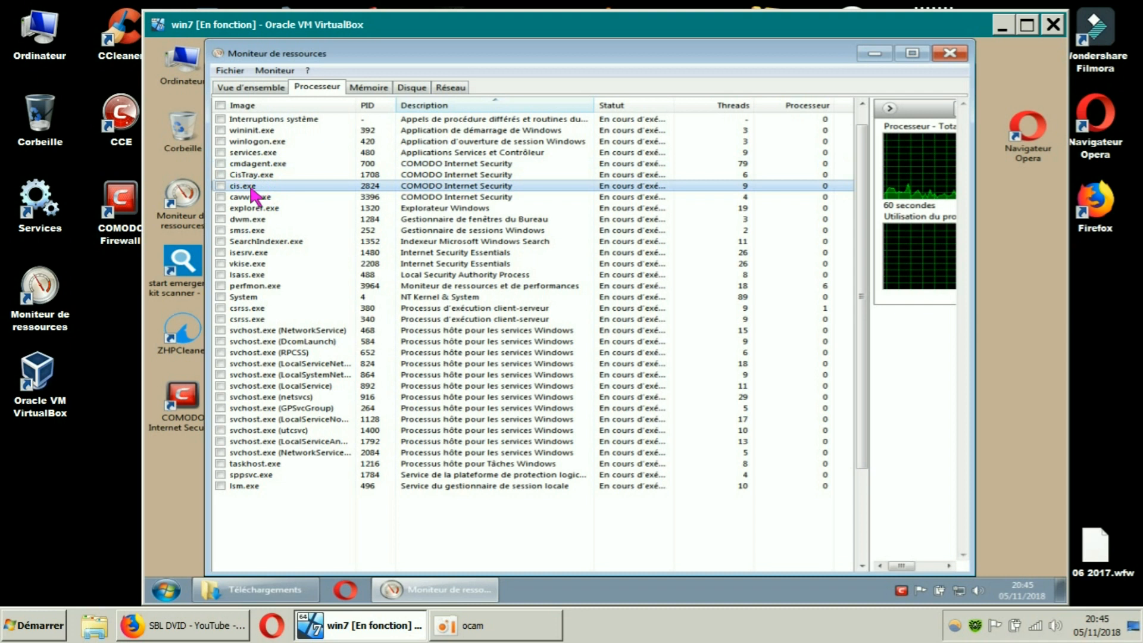
pyautogui.click(252, 197)
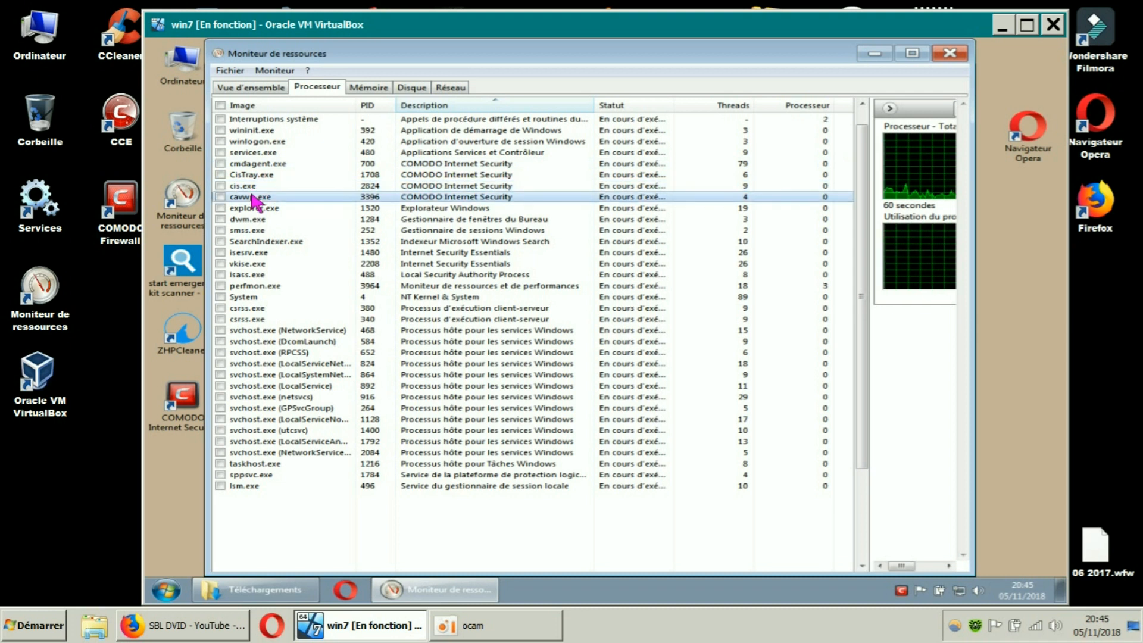
pyautogui.click(252, 186)
pyautogui.press('Up')
pyautogui.press('Up')
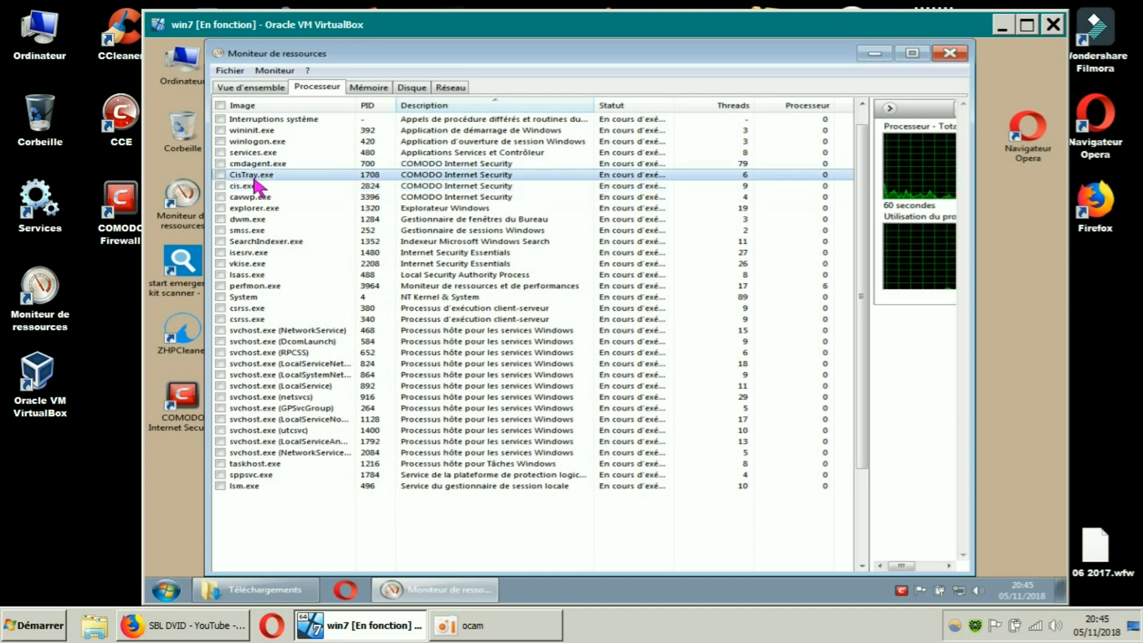
pyautogui.click(420, 197)
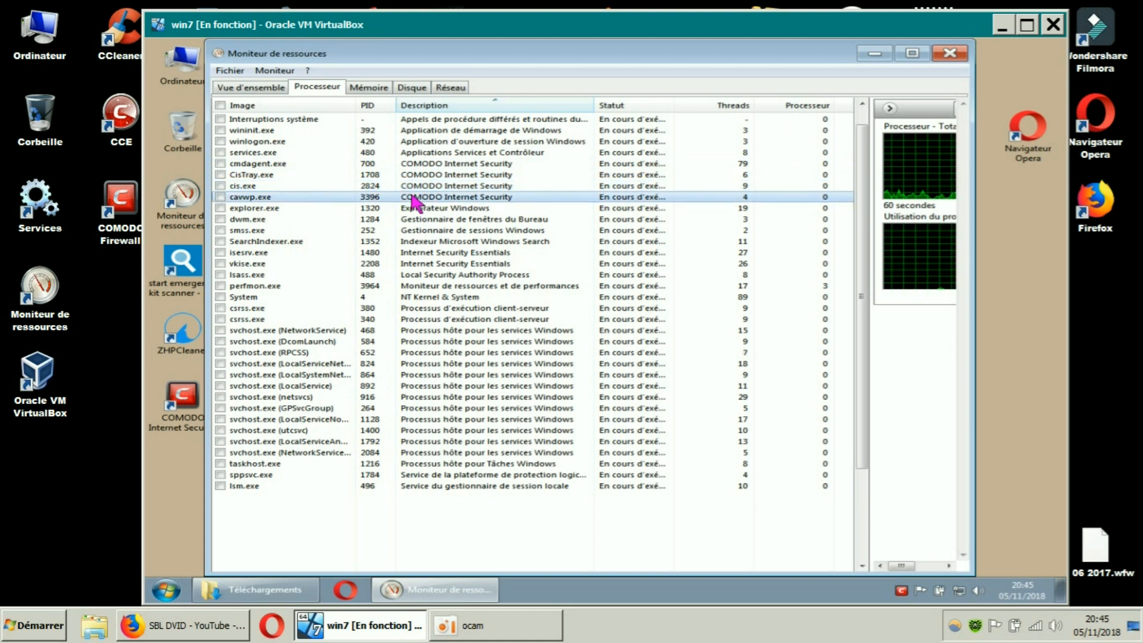
pyautogui.click(438, 254)
pyautogui.click(440, 265)
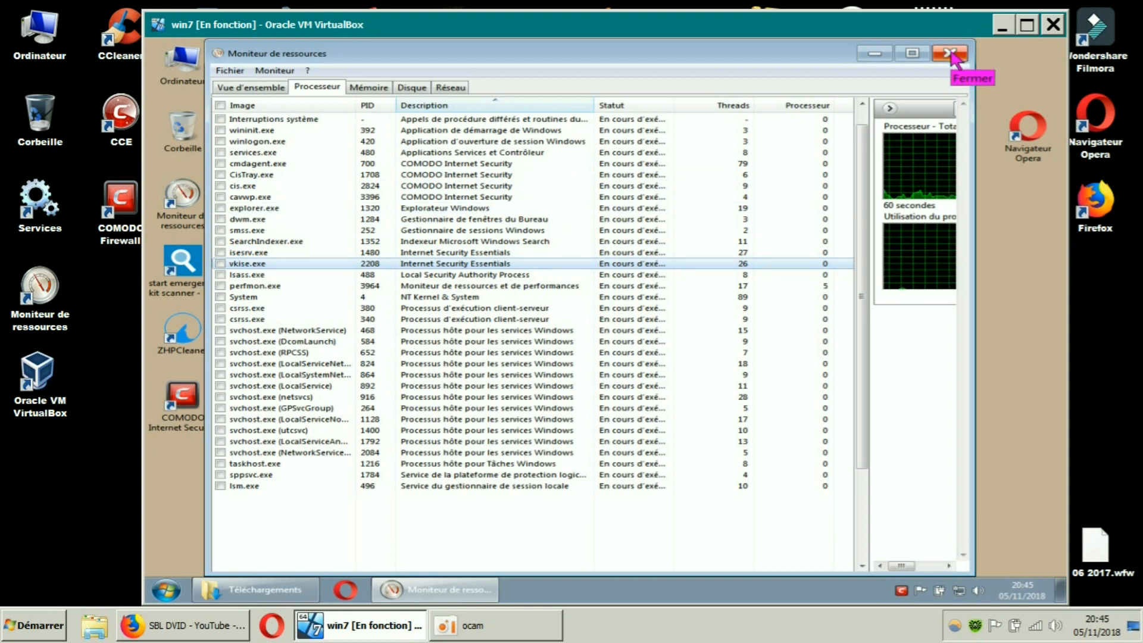
# - Close the resource monitor and the Téléchargements folder window in the virtual machine
pyautogui.click(951, 55)
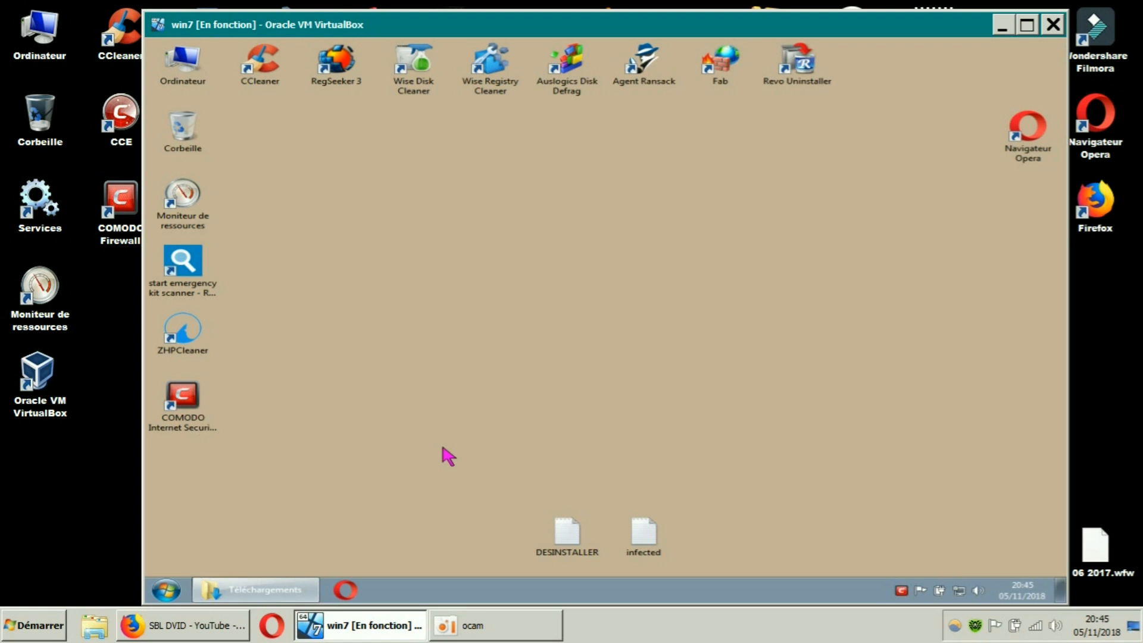
pyautogui.click(256, 590)
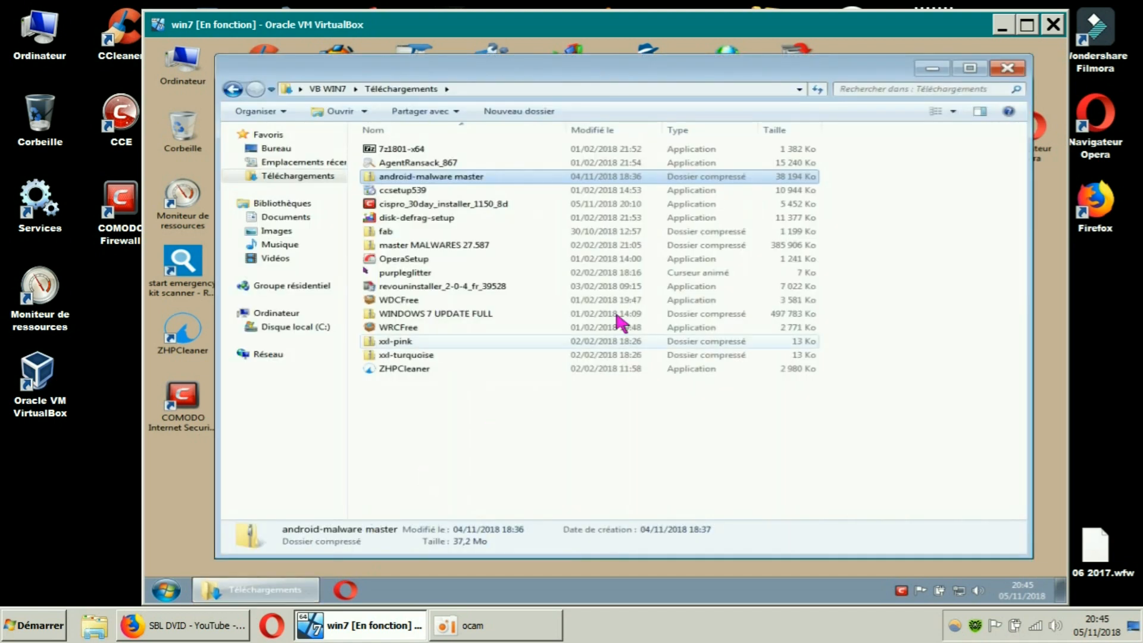
pyautogui.click(1007, 68)
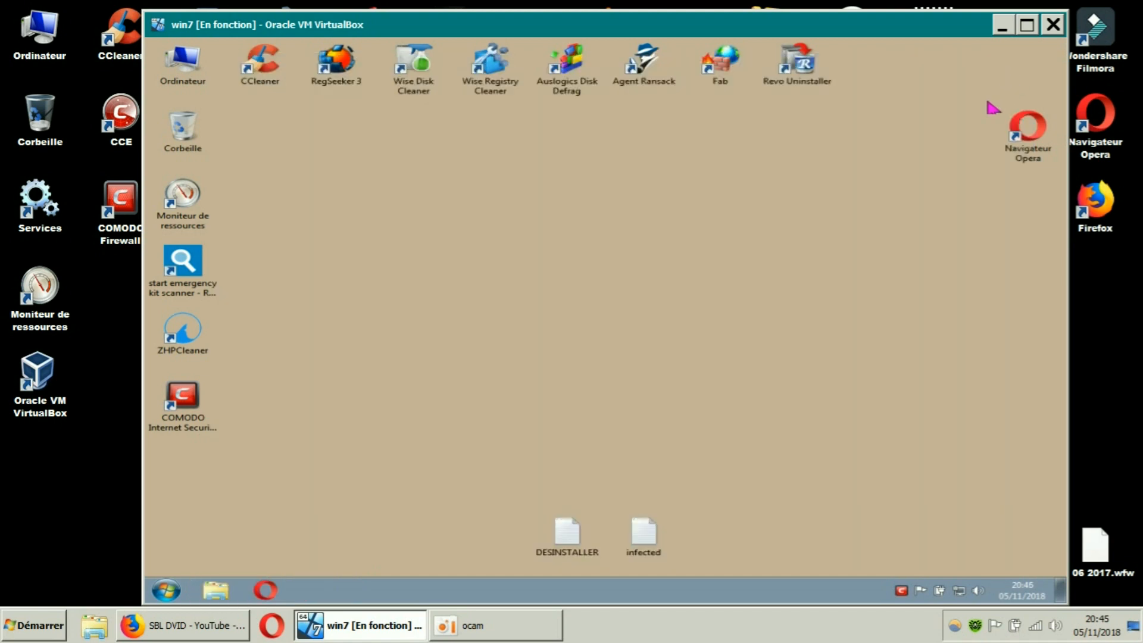
# - Open COMODO Internet Security and display its advanced functions
pyautogui.doubleClick(188, 411)
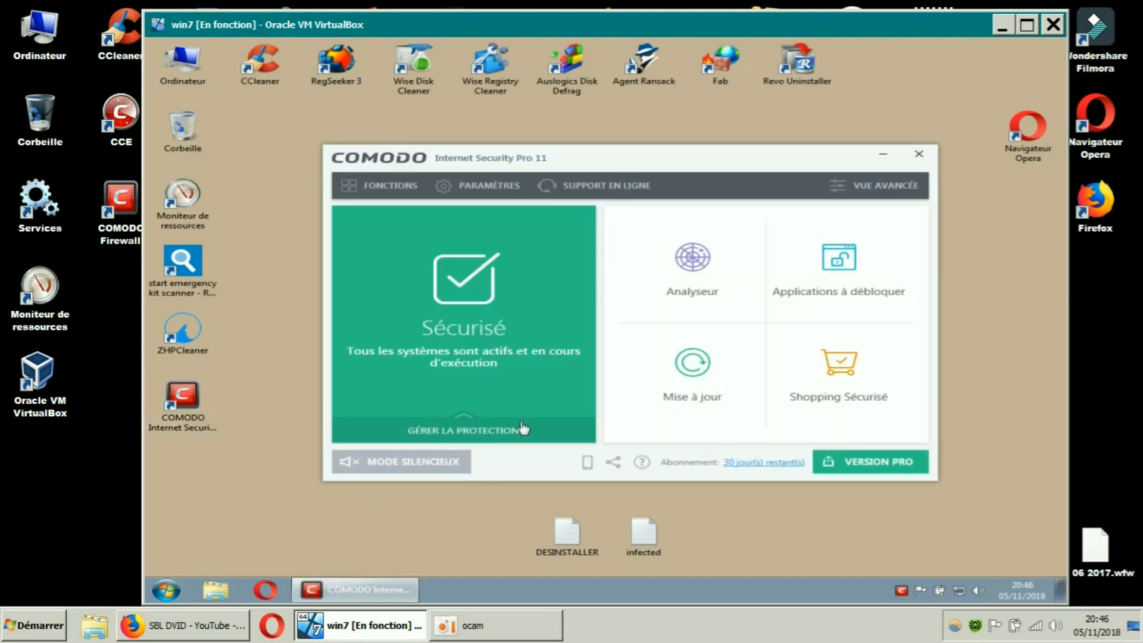
pyautogui.moveTo(598, 161); pyautogui.dragTo(600, 148)
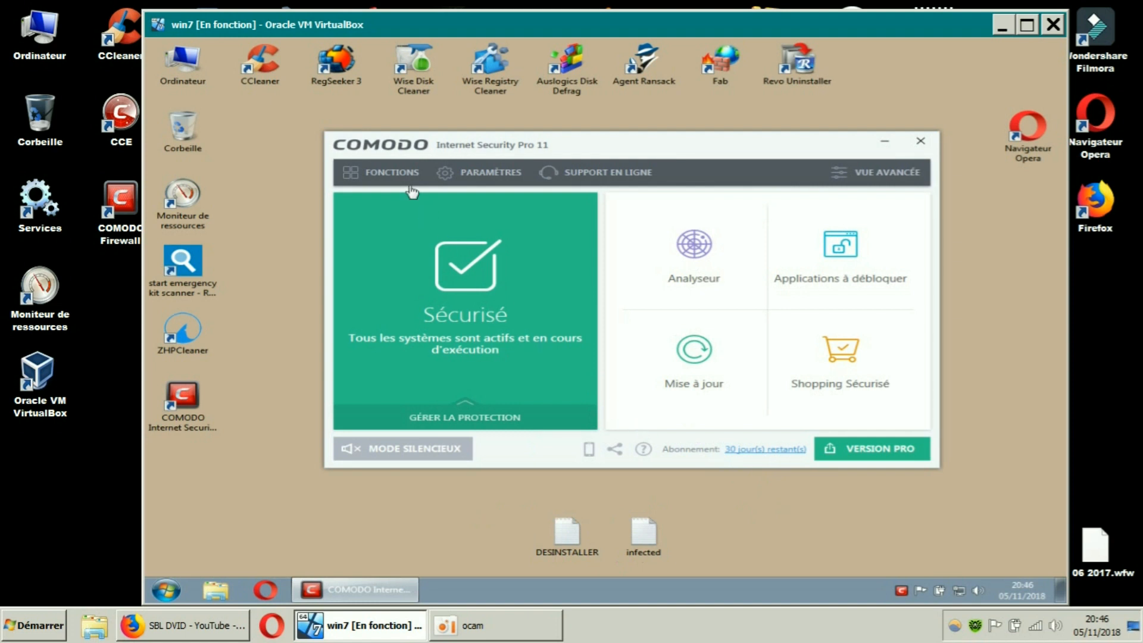
pyautogui.click(394, 176)
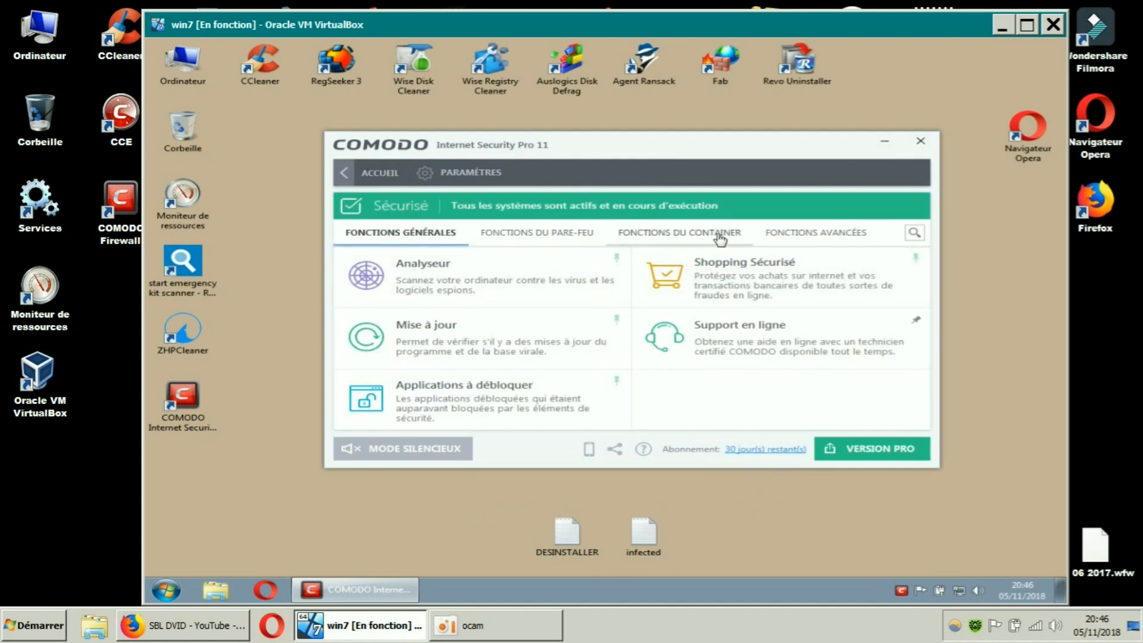
pyautogui.click(817, 233)
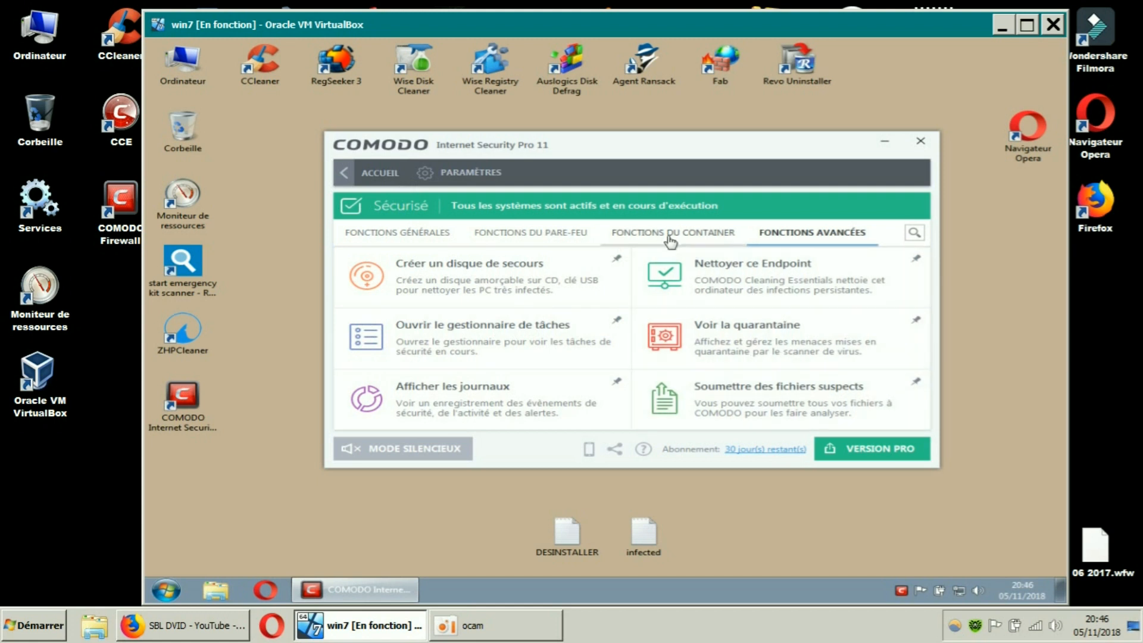
# - Set the firewall's port hiding (Cacher les ports) to Alertes sur les connexions entrantes
pyautogui.click(569, 235)
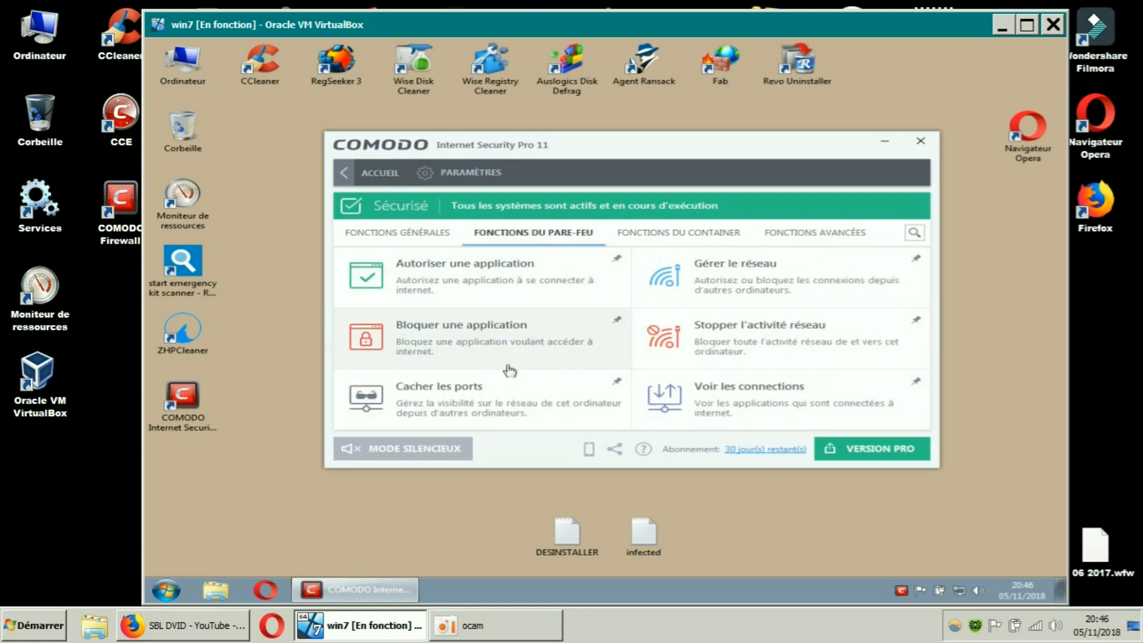
pyautogui.click(487, 400)
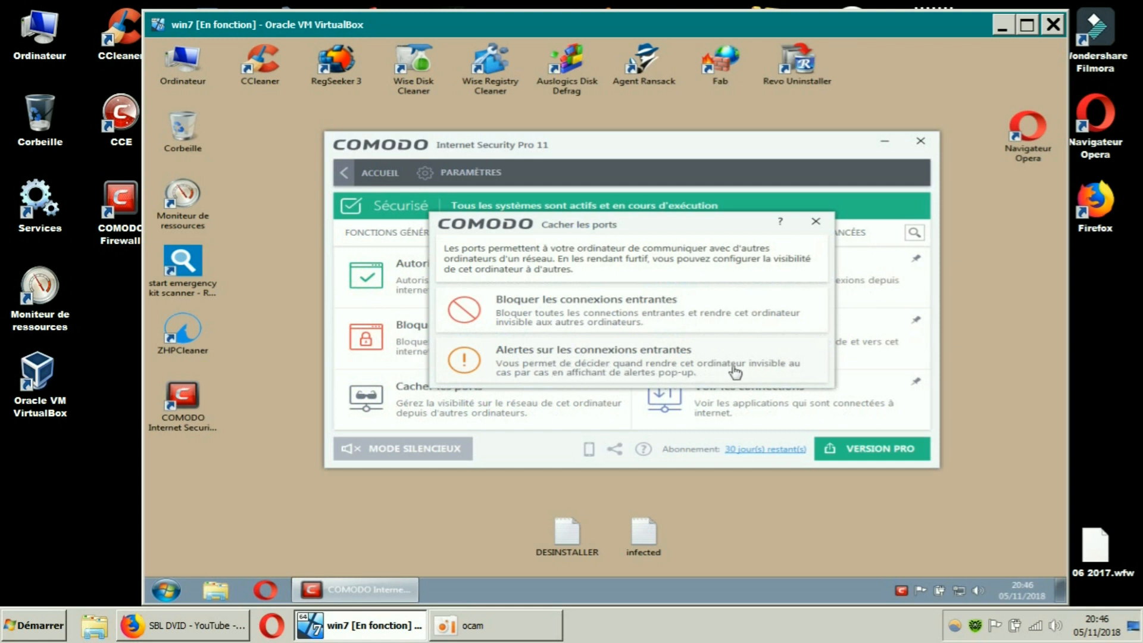
pyautogui.click(572, 369)
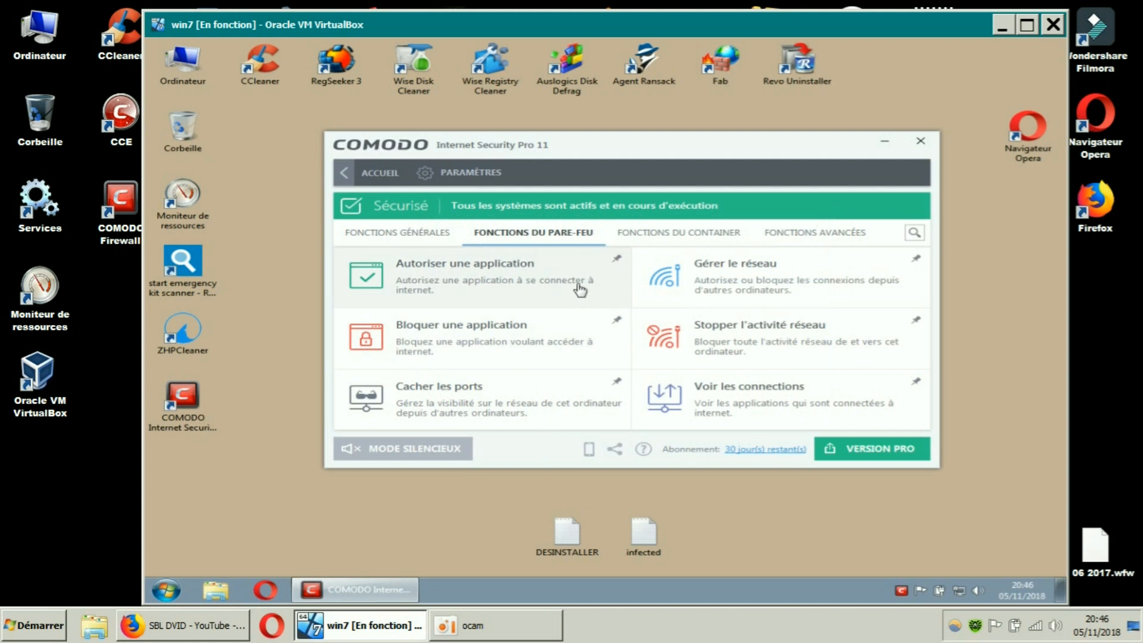
# - Look through the general, firewall and container functions of COMODO Internet Security
pyautogui.click(424, 237)
pyautogui.click(506, 234)
pyautogui.click(625, 233)
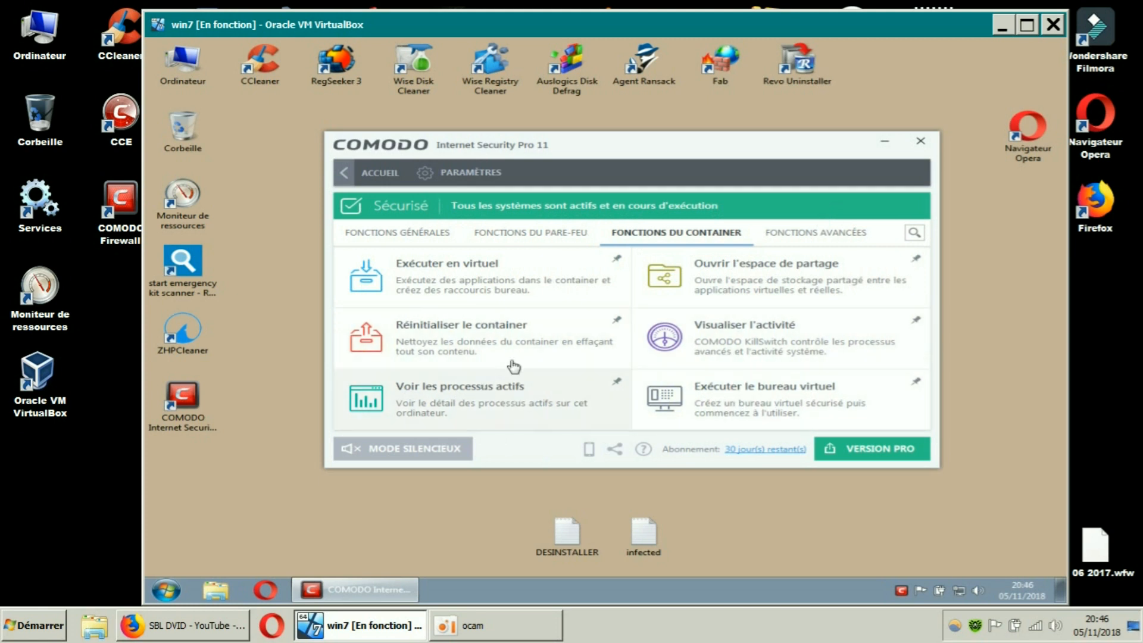
# - View the quarantine from the advanced functions, close it and return to the COMODO home screen
pyautogui.click(790, 238)
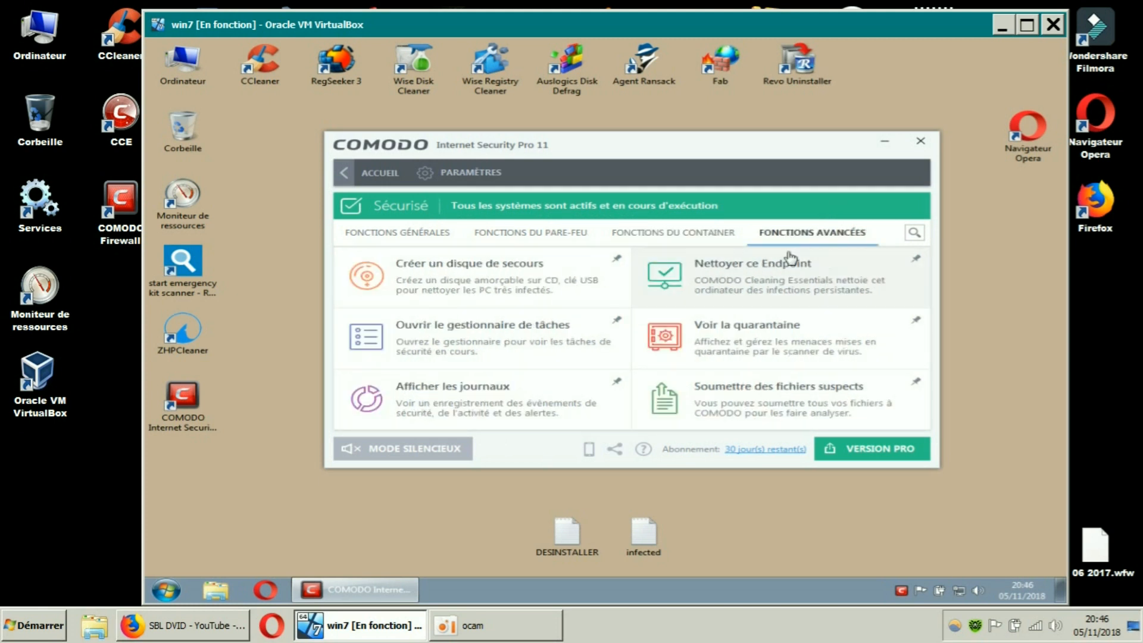
pyautogui.click(749, 325)
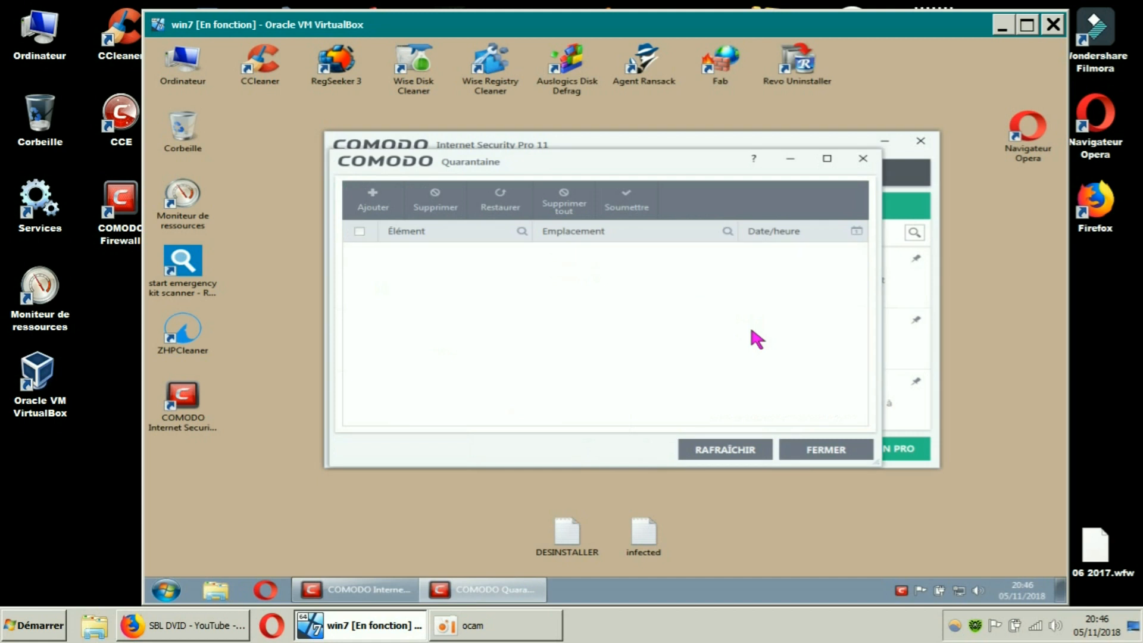
pyautogui.click(863, 159)
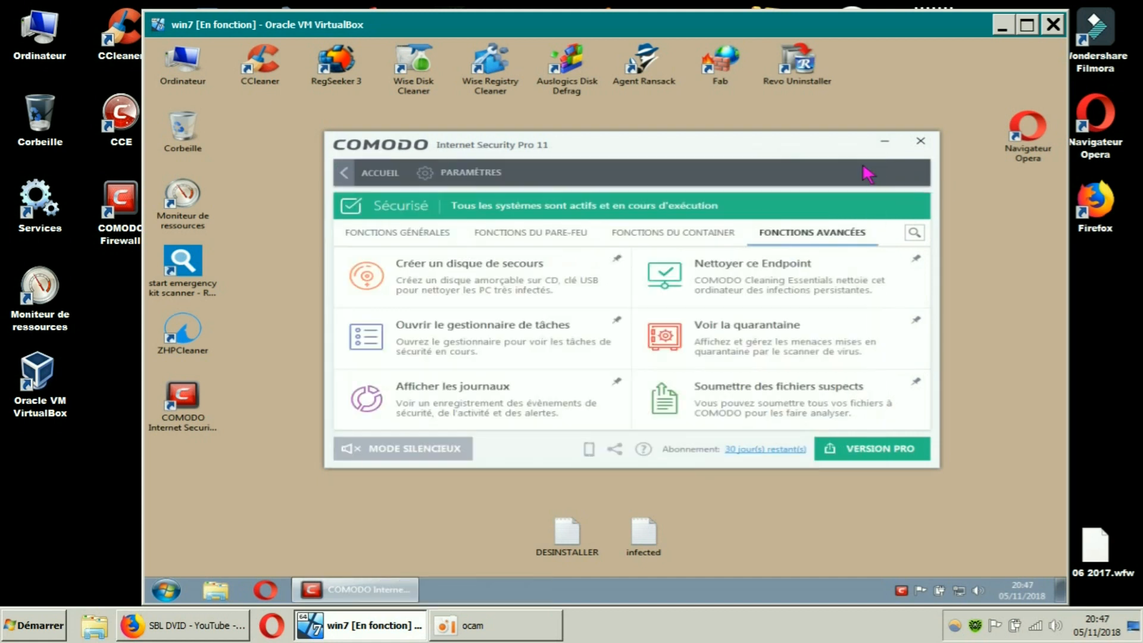
pyautogui.click(370, 174)
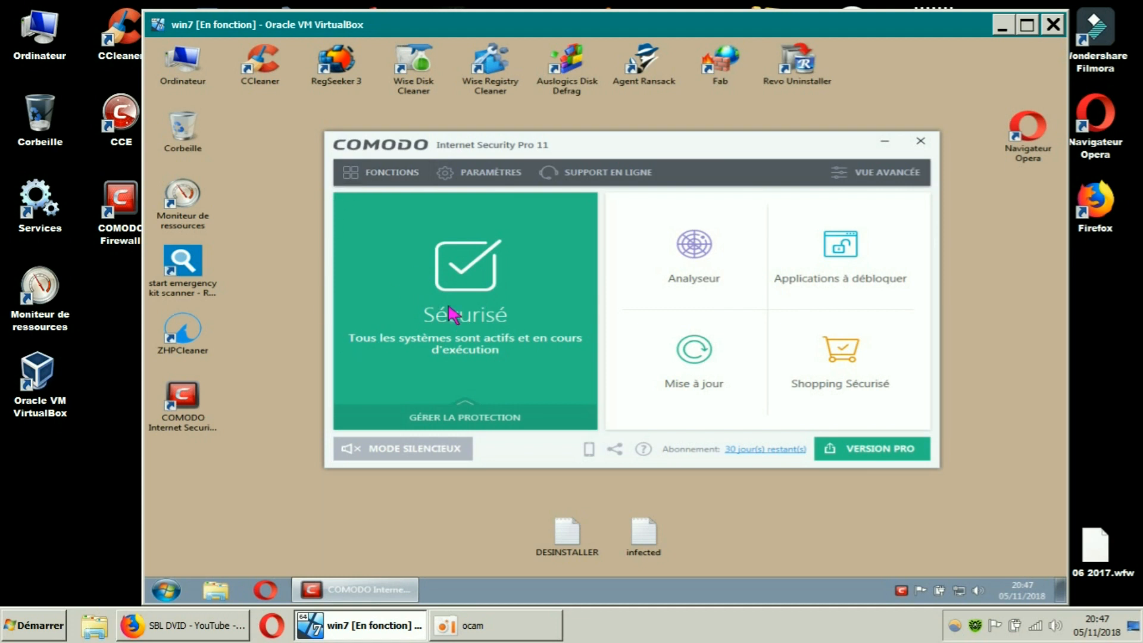
# - Open the advanced settings (Paramètres avancés) from the functions view and enlarge their window
pyautogui.click(384, 174)
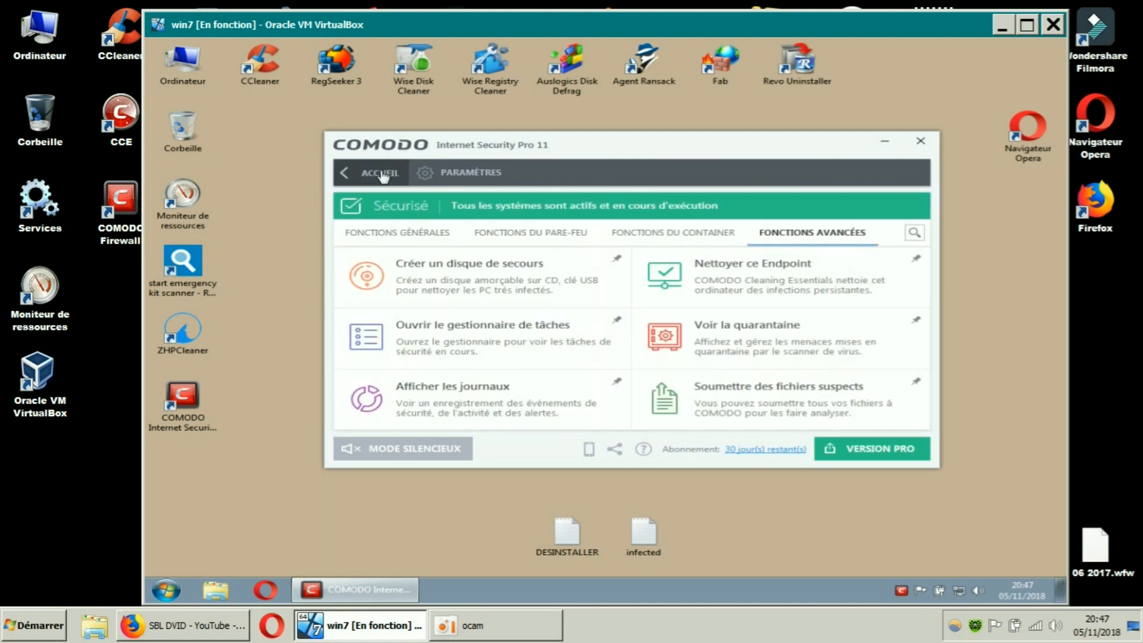
pyautogui.click(434, 173)
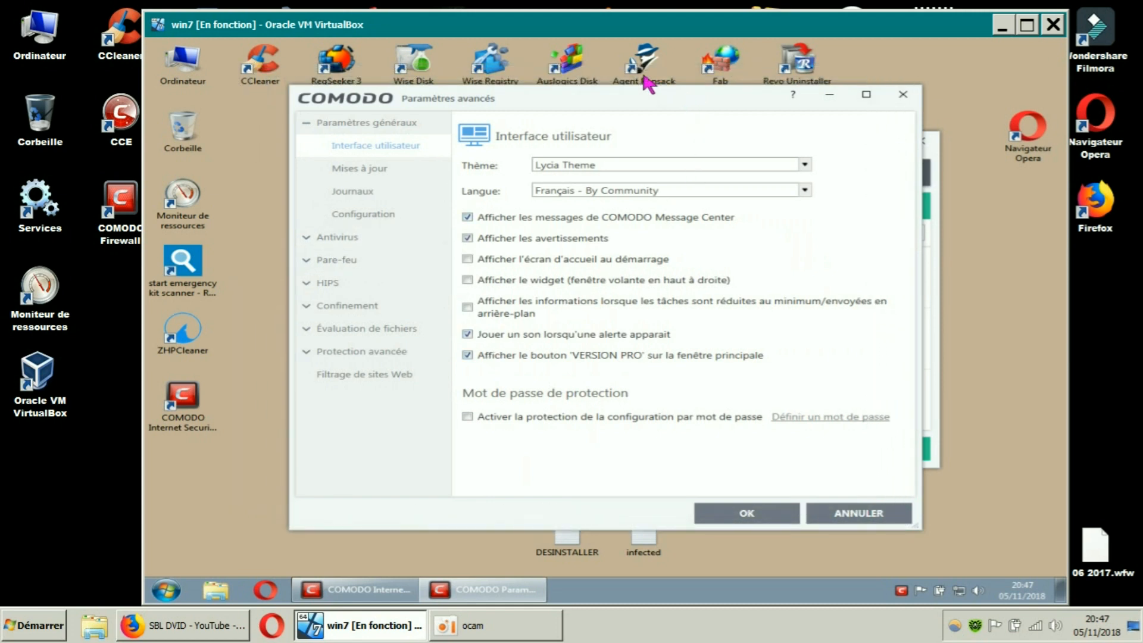
pyautogui.moveTo(866, 504); pyautogui.dragTo(996, 572)
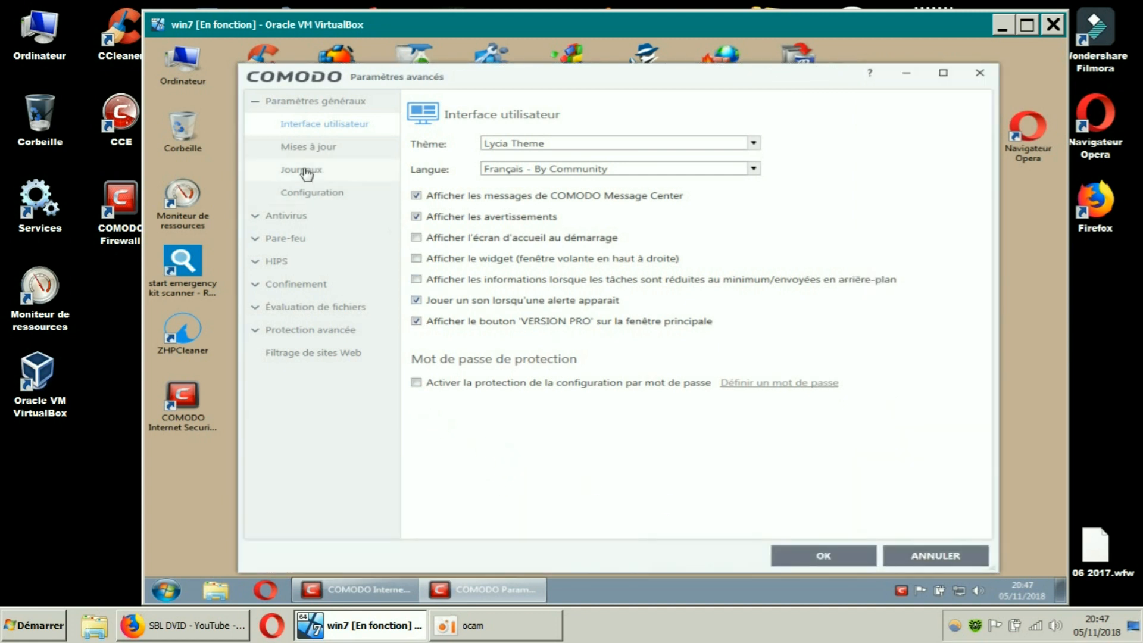
# - Look through the general settings: user interface, updates (Mises à jour), logs (Journaux) and Configuration
pyautogui.click(256, 106)
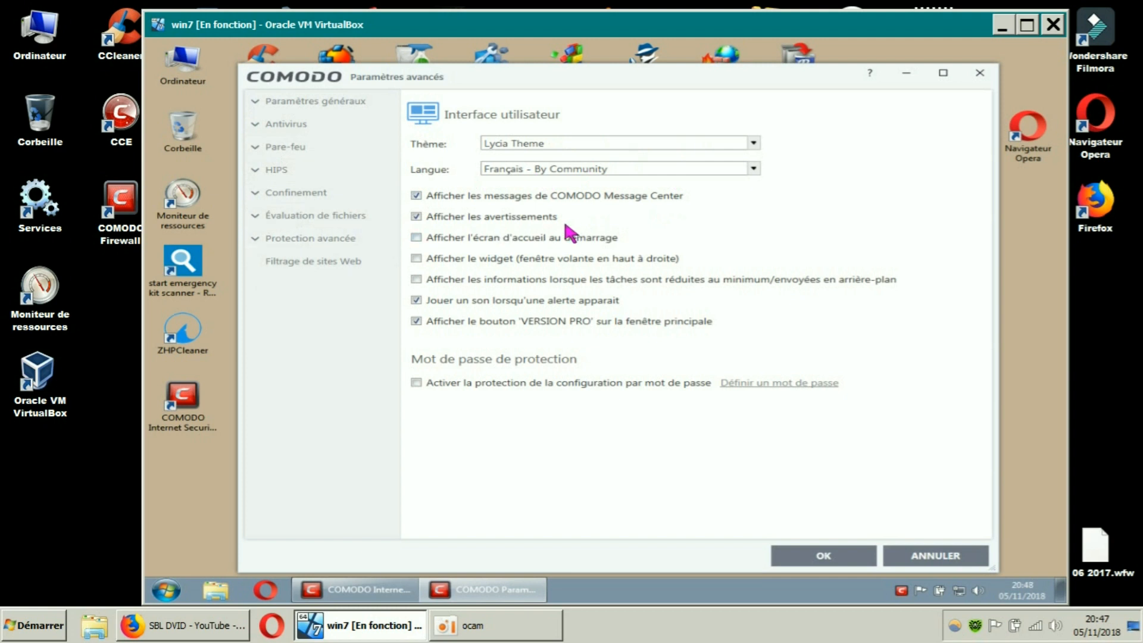
pyautogui.click(315, 105)
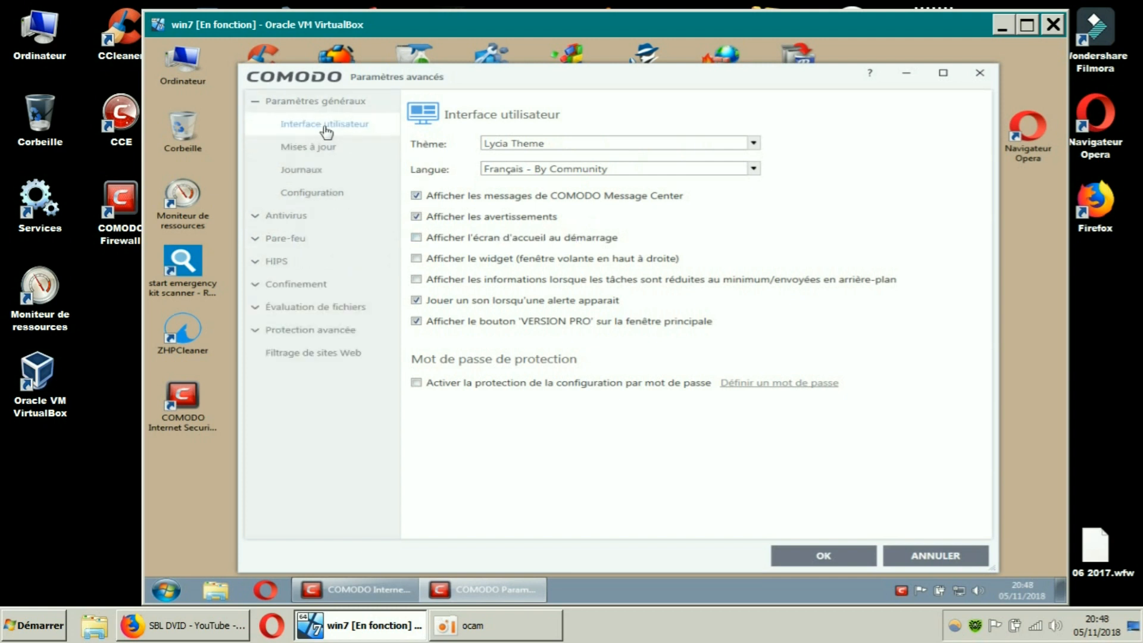
pyautogui.click(315, 147)
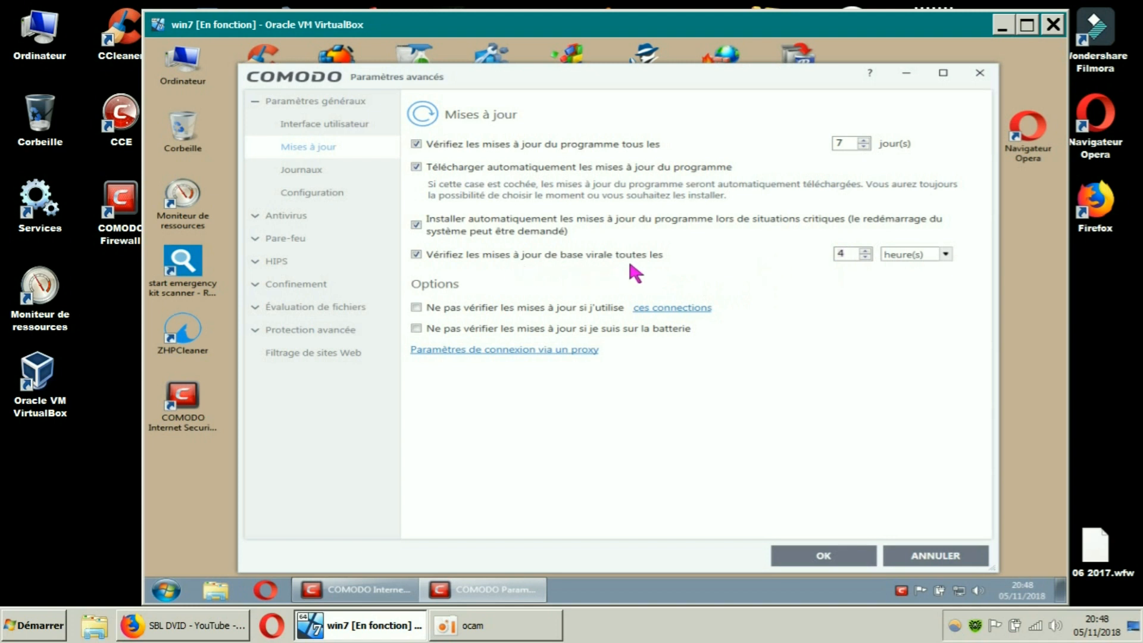
pyautogui.moveTo(852, 255); pyautogui.dragTo(819, 259)
pyautogui.click(312, 171)
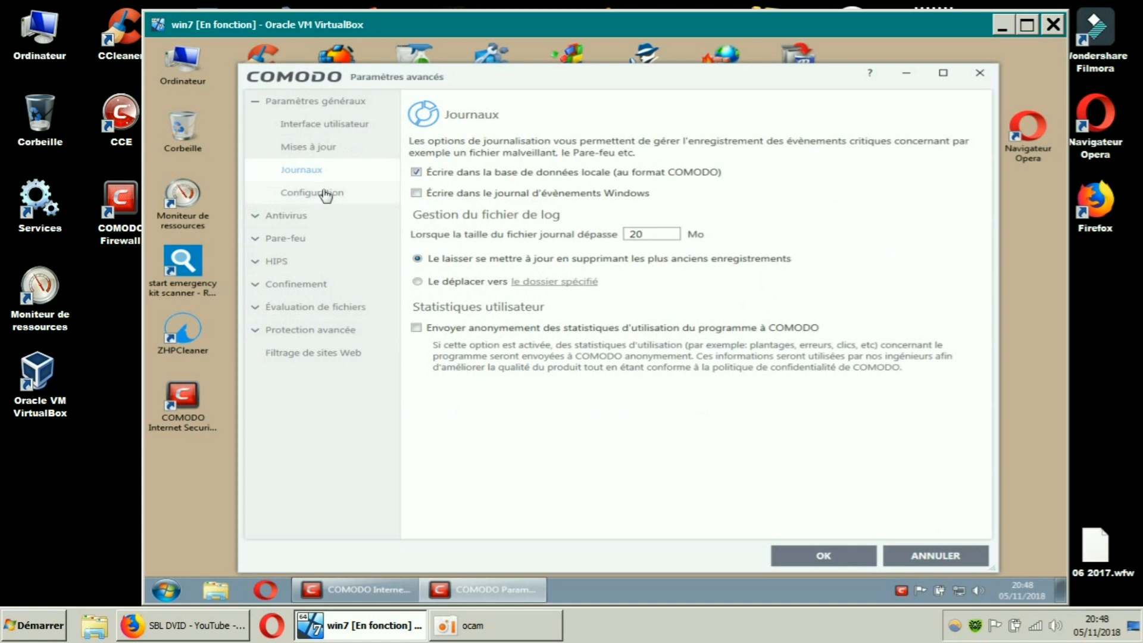
pyautogui.click(325, 193)
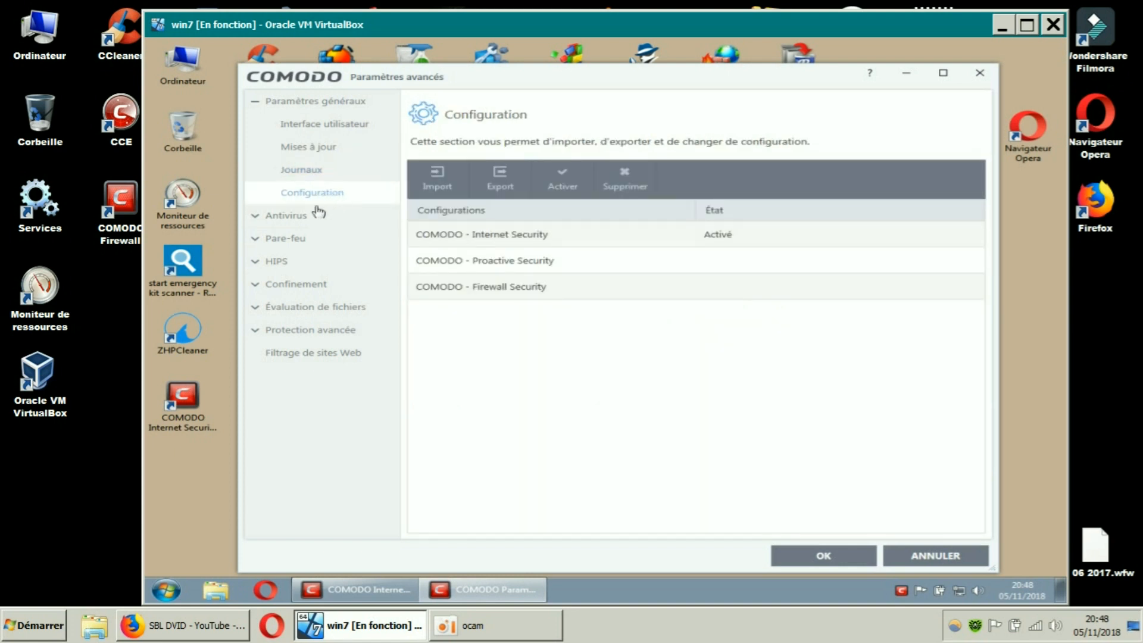
# - Review the antivirus settings for real-time protection (Protection en temps réel) and scan profiles (Analyses)
pyautogui.click(264, 218)
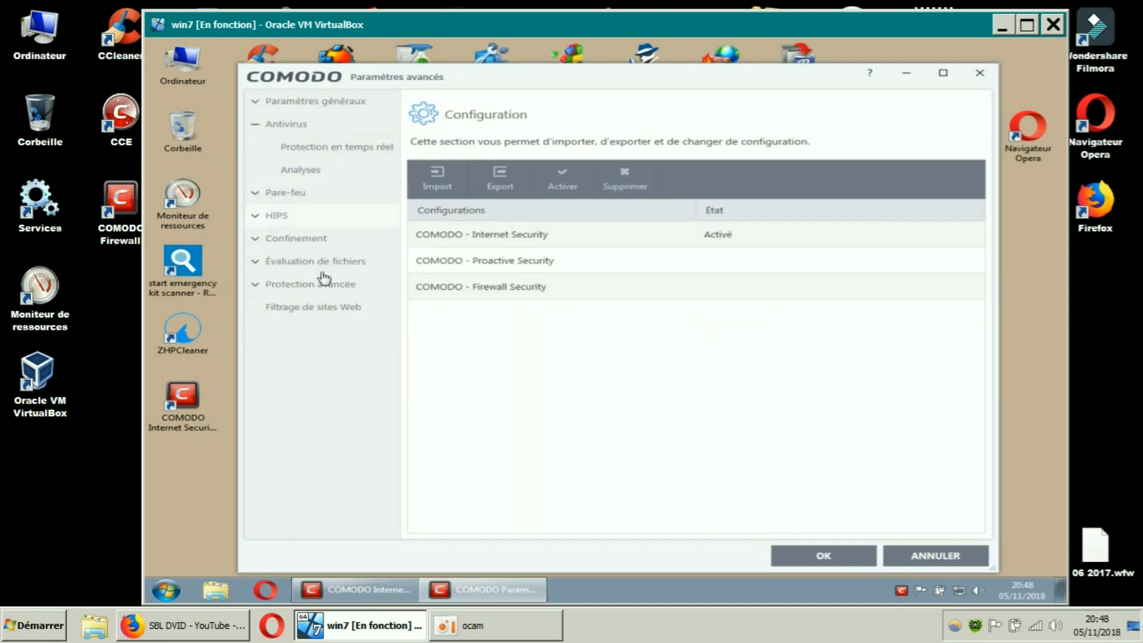
pyautogui.click(319, 150)
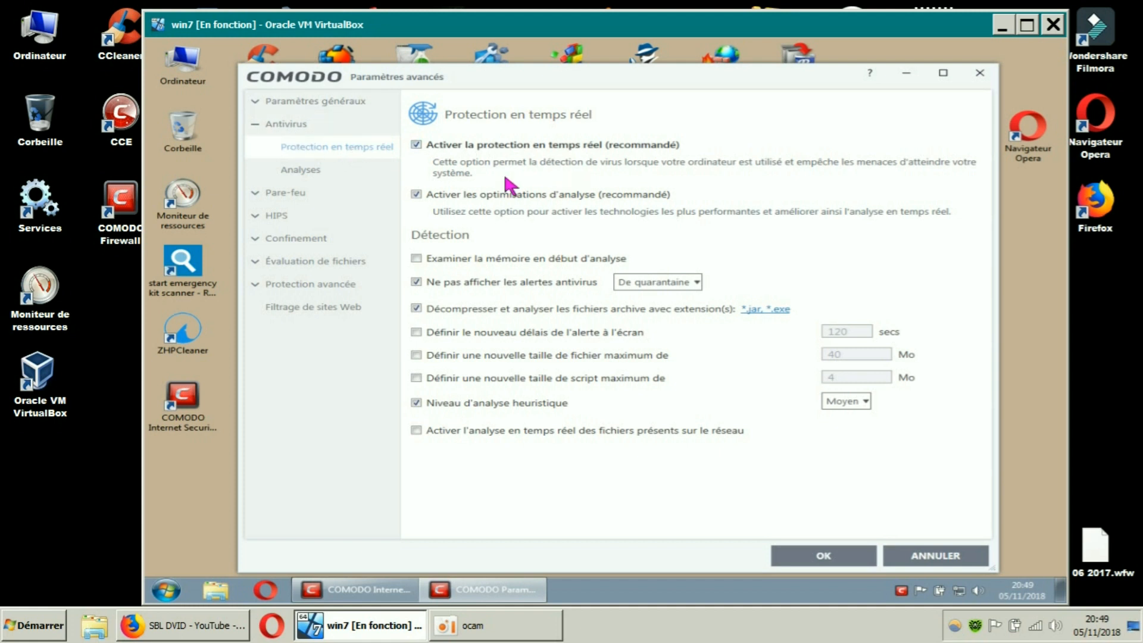
pyautogui.click(317, 172)
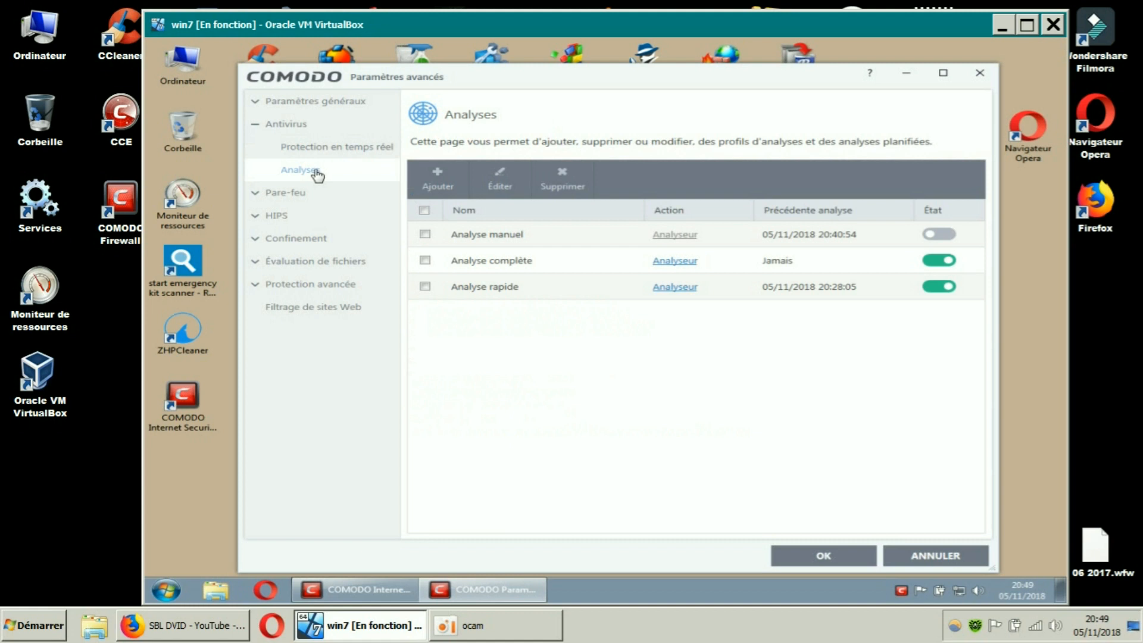
# - Go through the firewall (Pare-feu) settings, program rules, global rules, predefined rules, network zones and port groups
pyautogui.click(266, 196)
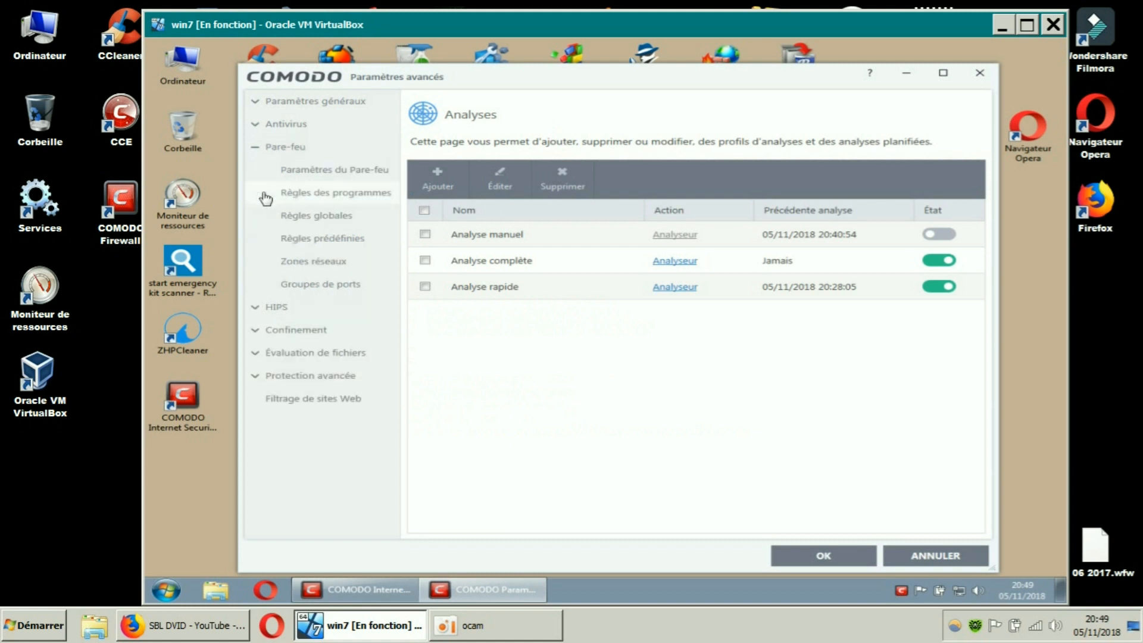
pyautogui.click(337, 170)
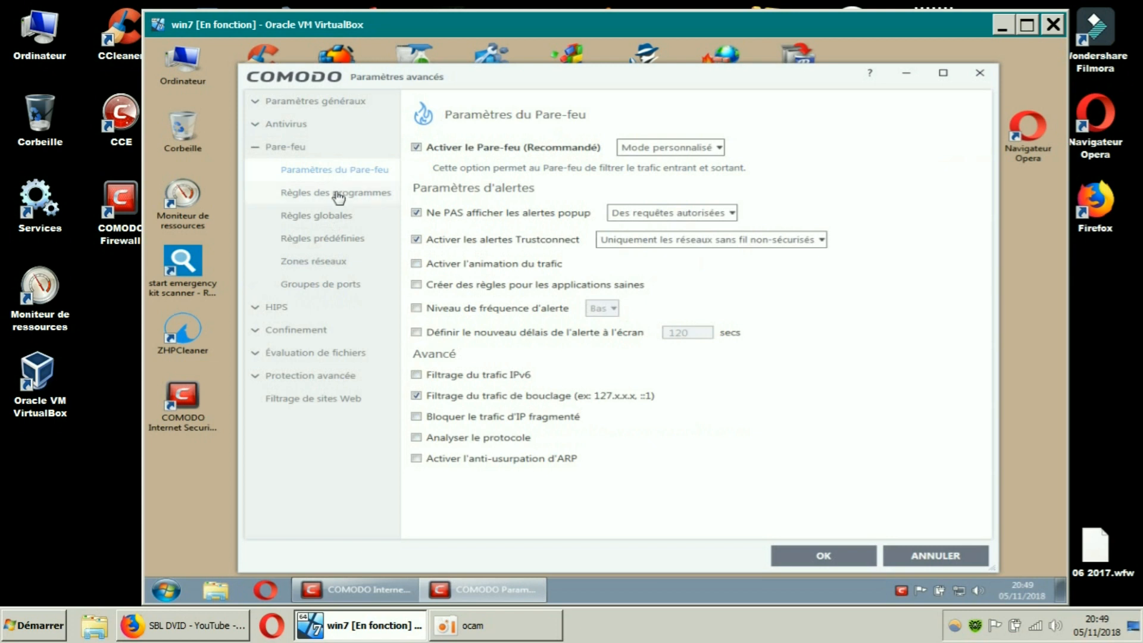
pyautogui.click(338, 195)
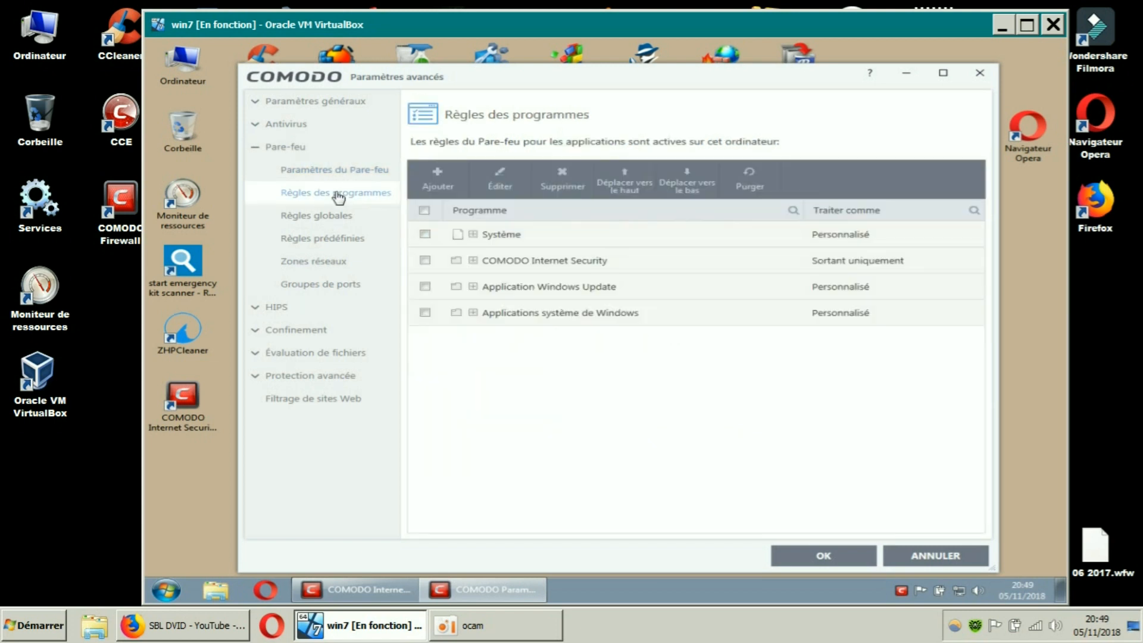
pyautogui.click(333, 218)
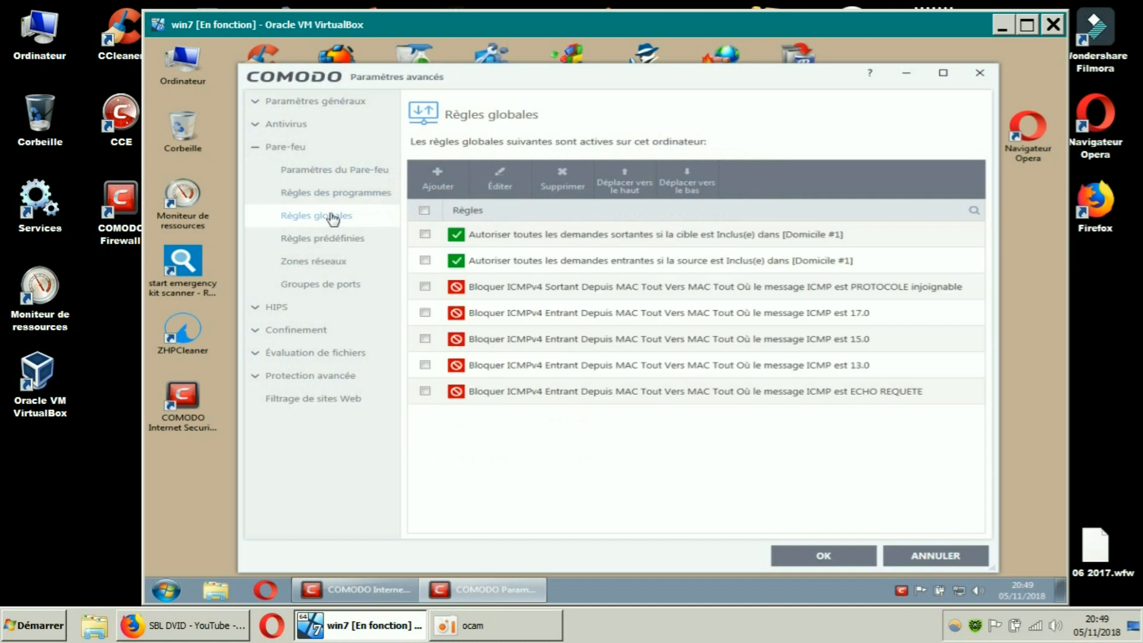
pyautogui.click(334, 240)
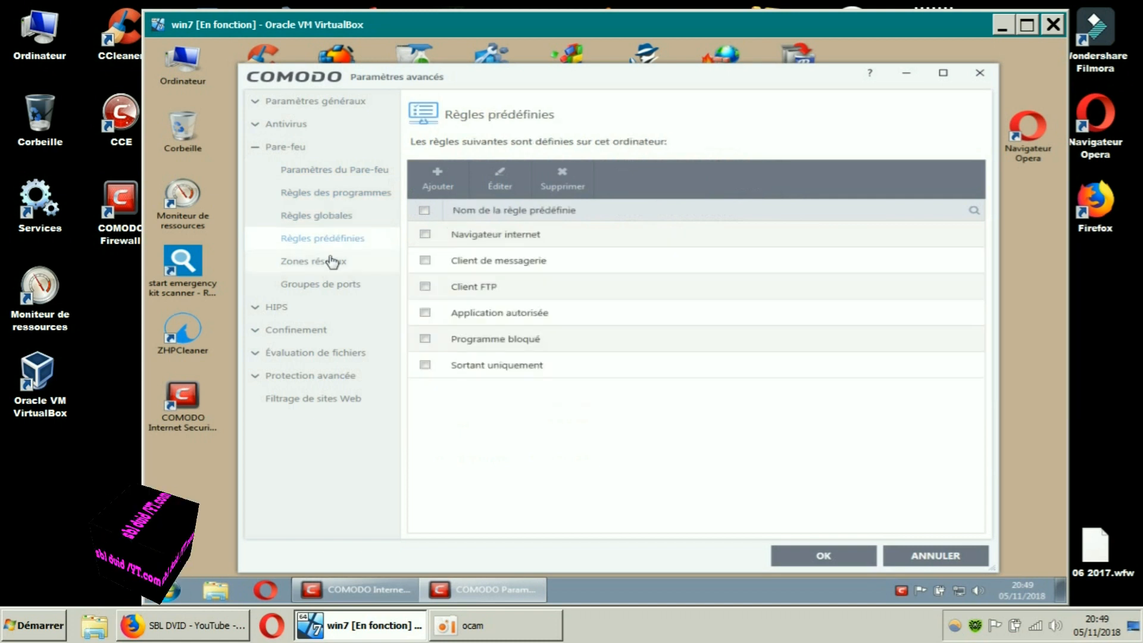
pyautogui.click(327, 261)
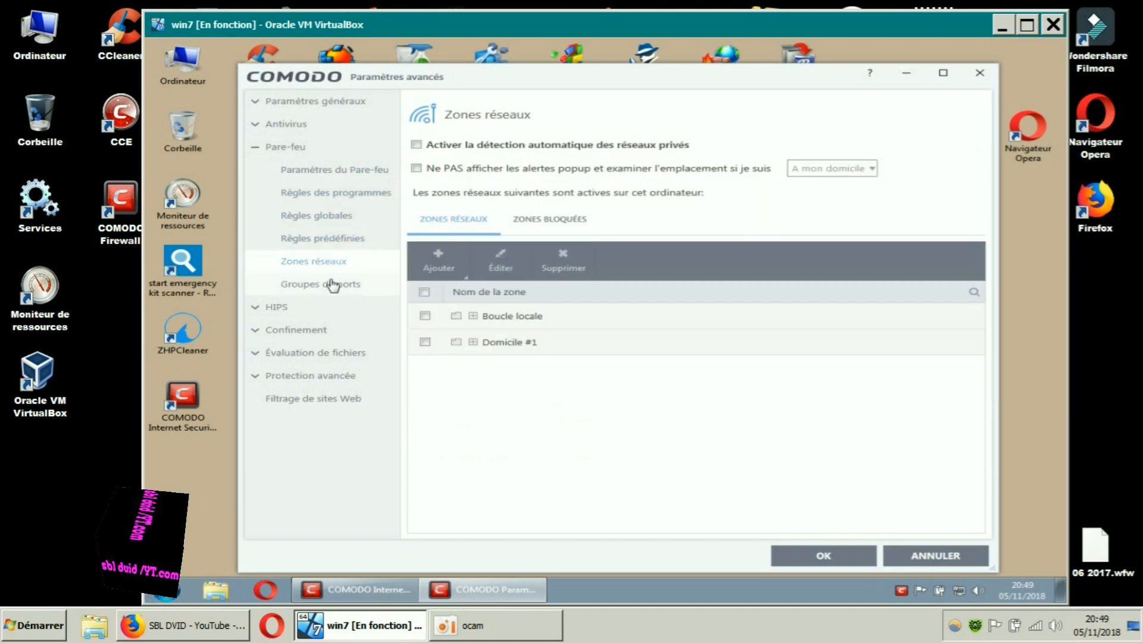
pyautogui.click(331, 285)
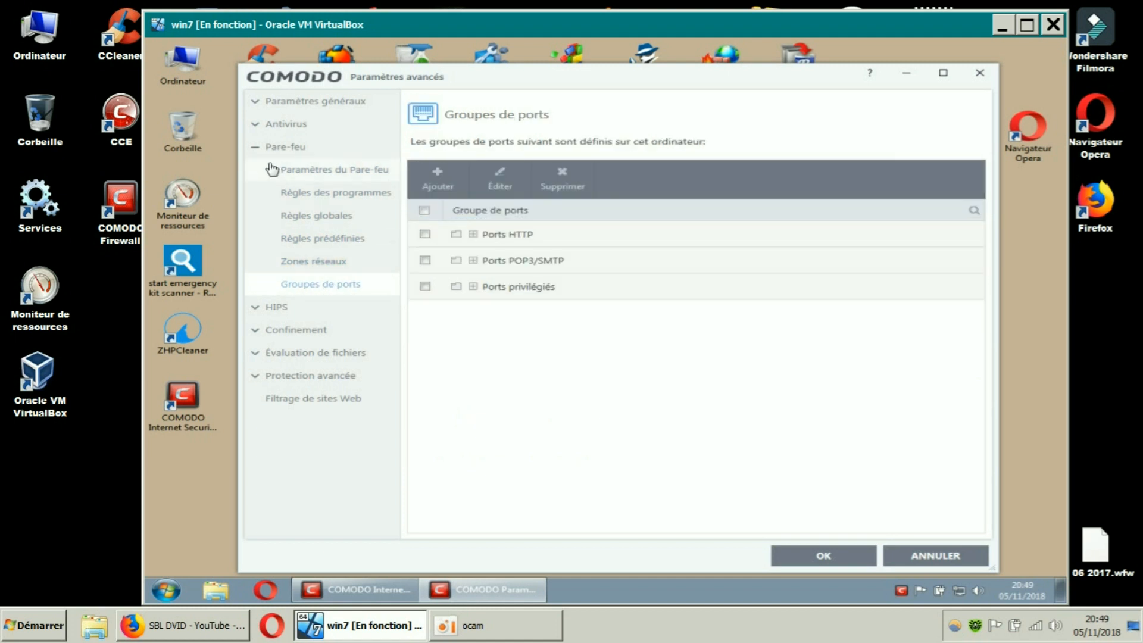
# - Review the HIPS settings and inspect the monitoring settings (Paramètres de surveillance), closing them without changes
pyautogui.click(267, 307)
pyautogui.click(317, 199)
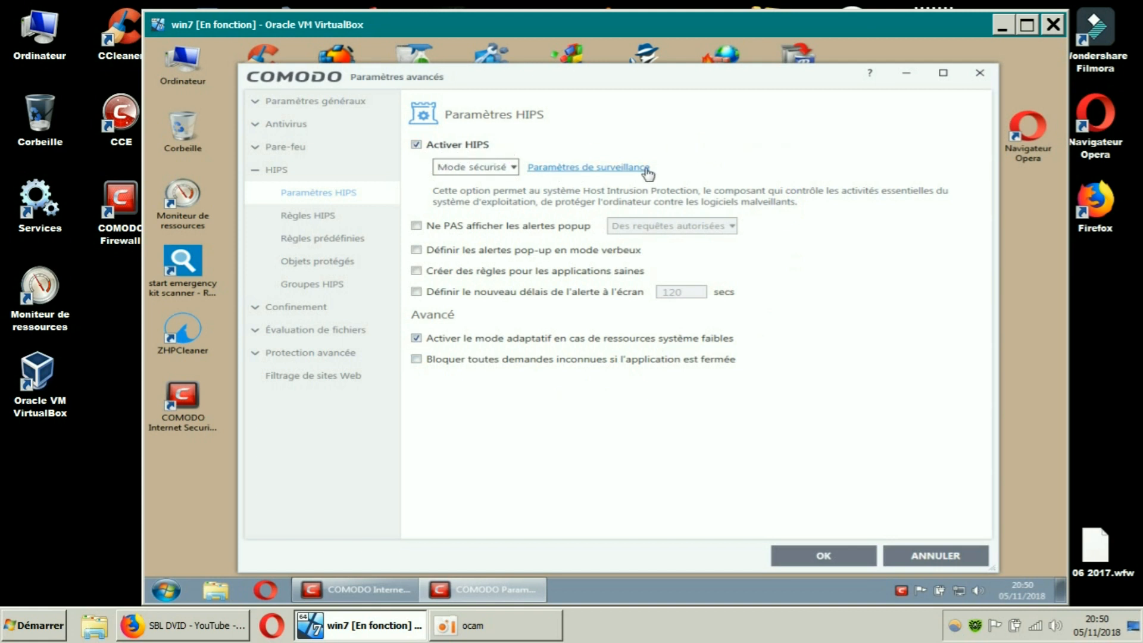
pyautogui.click(622, 172)
pyautogui.moveTo(648, 167); pyautogui.dragTo(744, 129)
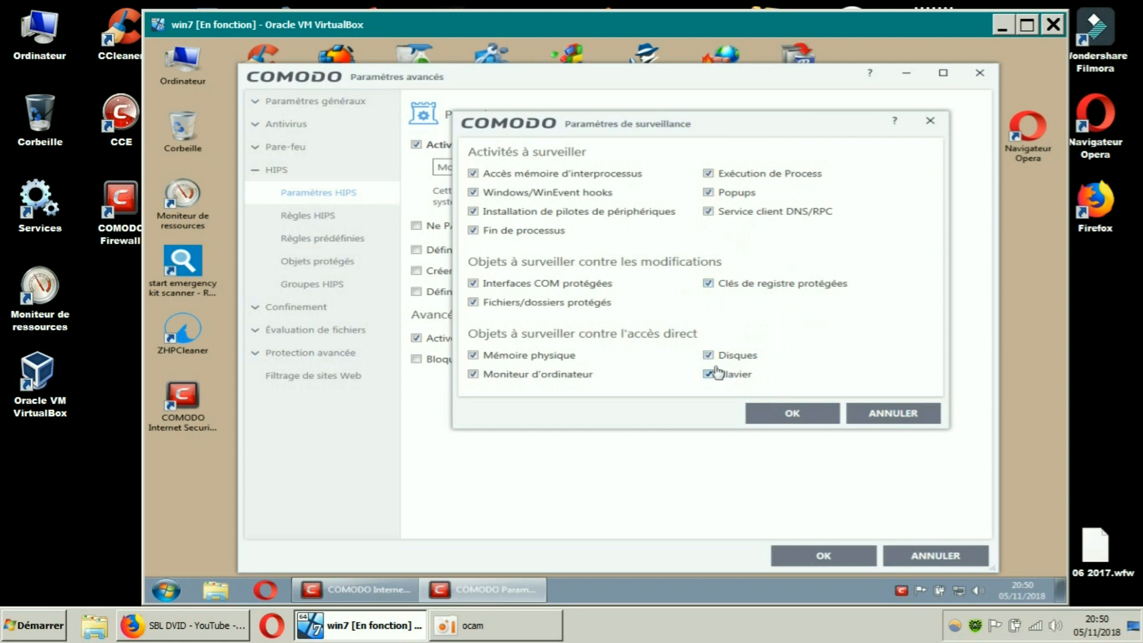
pyautogui.click(930, 121)
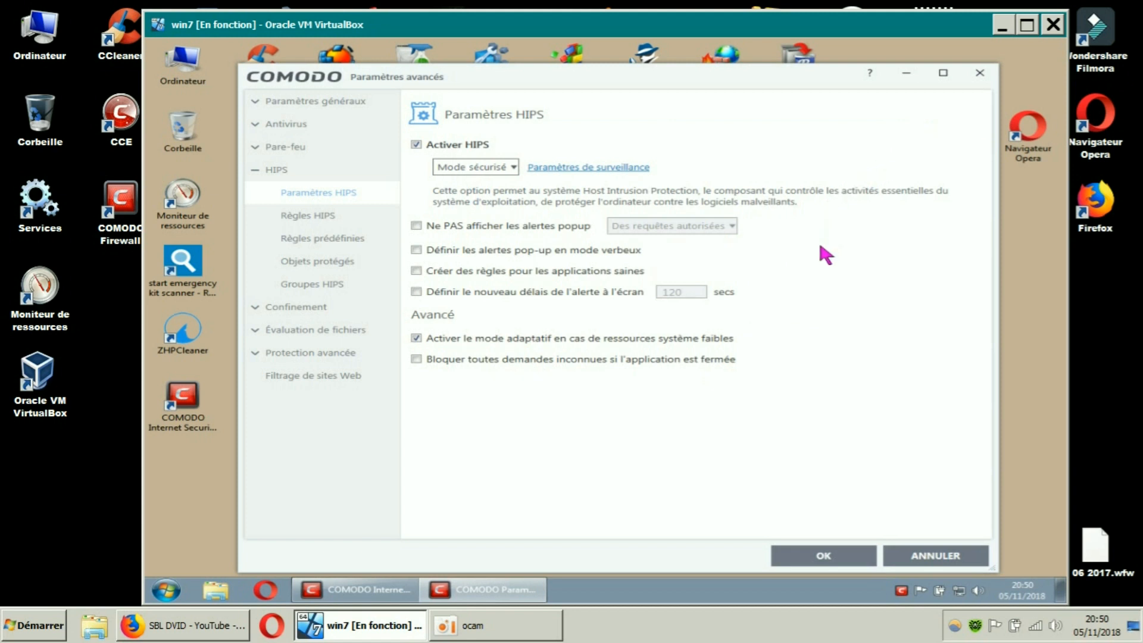
# - Inspect the HIPS rule for Applications système de Windows and close it with its current options
pyautogui.click(320, 218)
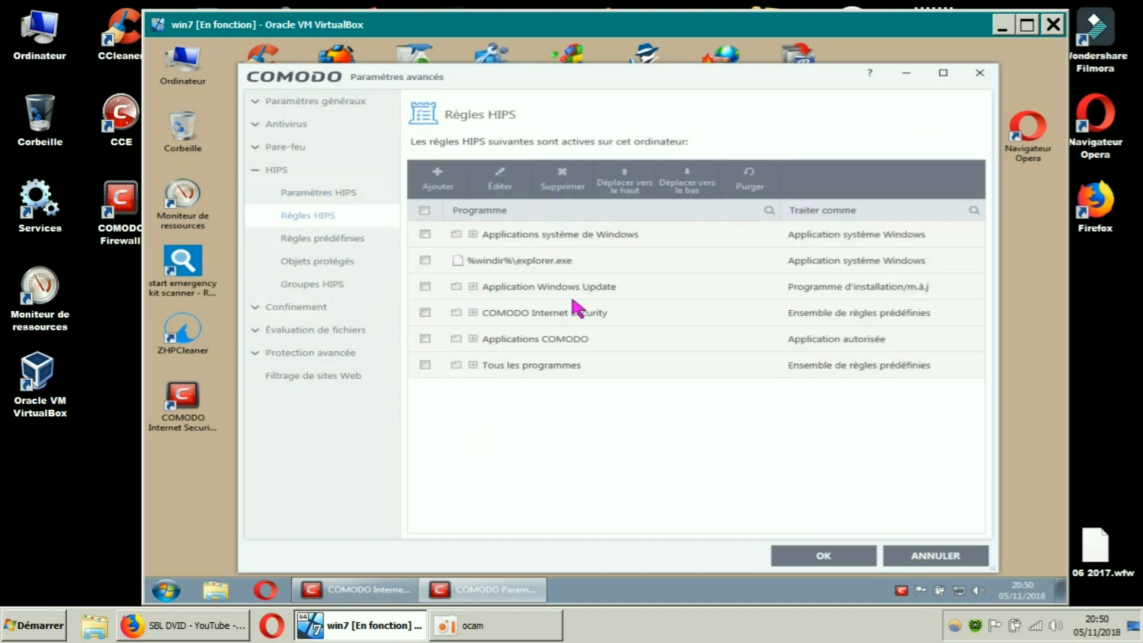
pyautogui.click(536, 236)
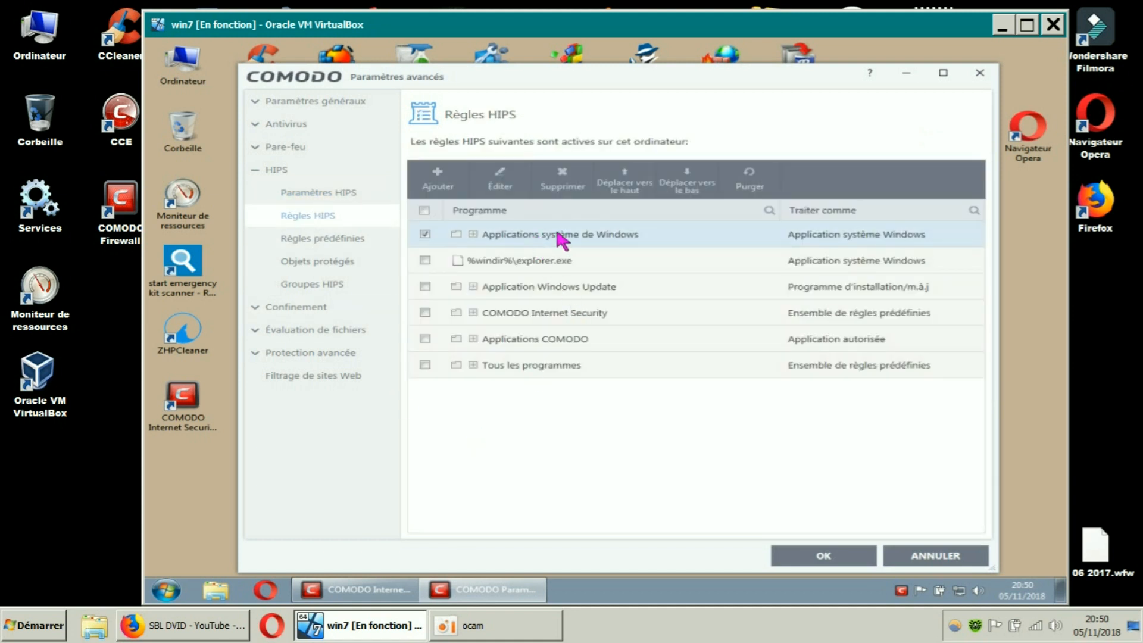
pyautogui.click(501, 186)
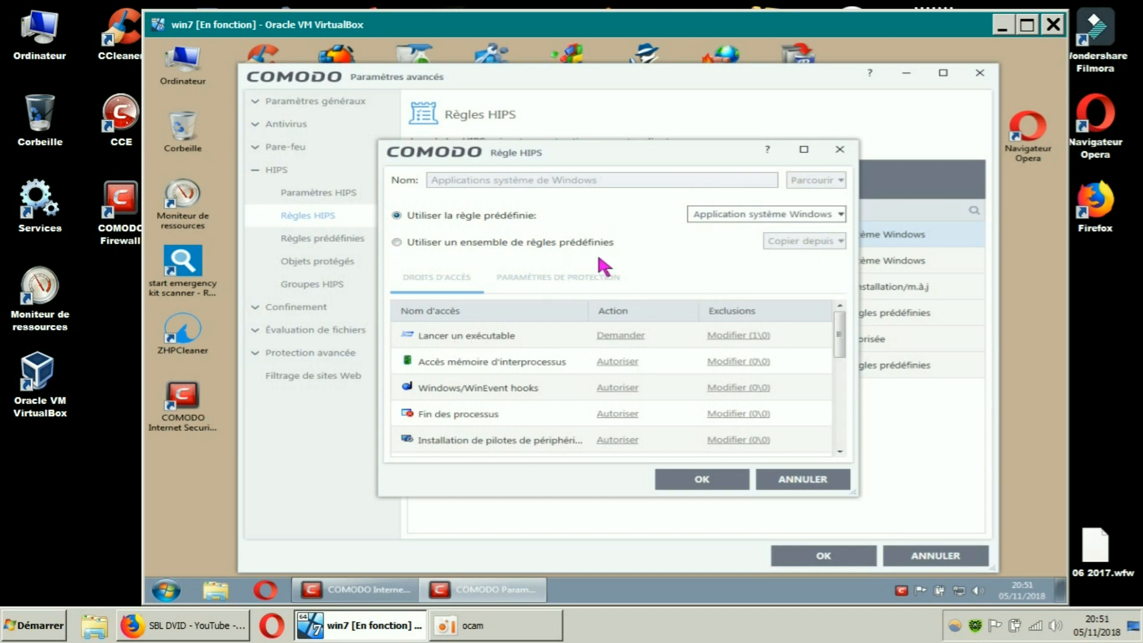
pyautogui.click(728, 478)
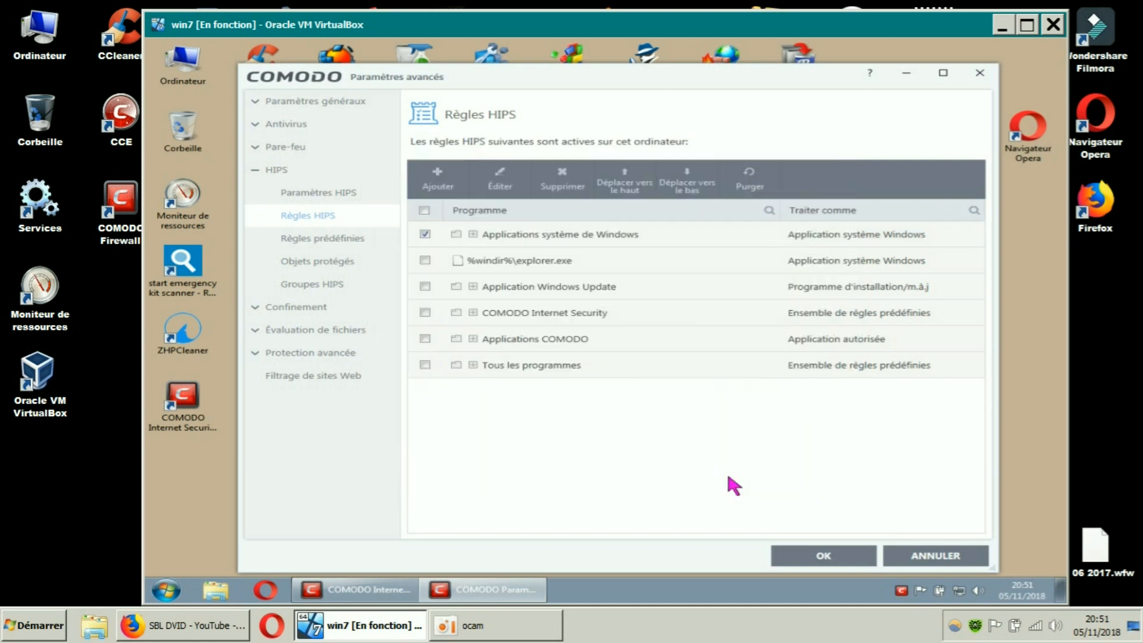
# - Look through the HIPS predefined rules, every category of protected objects (Objets protégés) and the HIPS groups
pyautogui.click(296, 239)
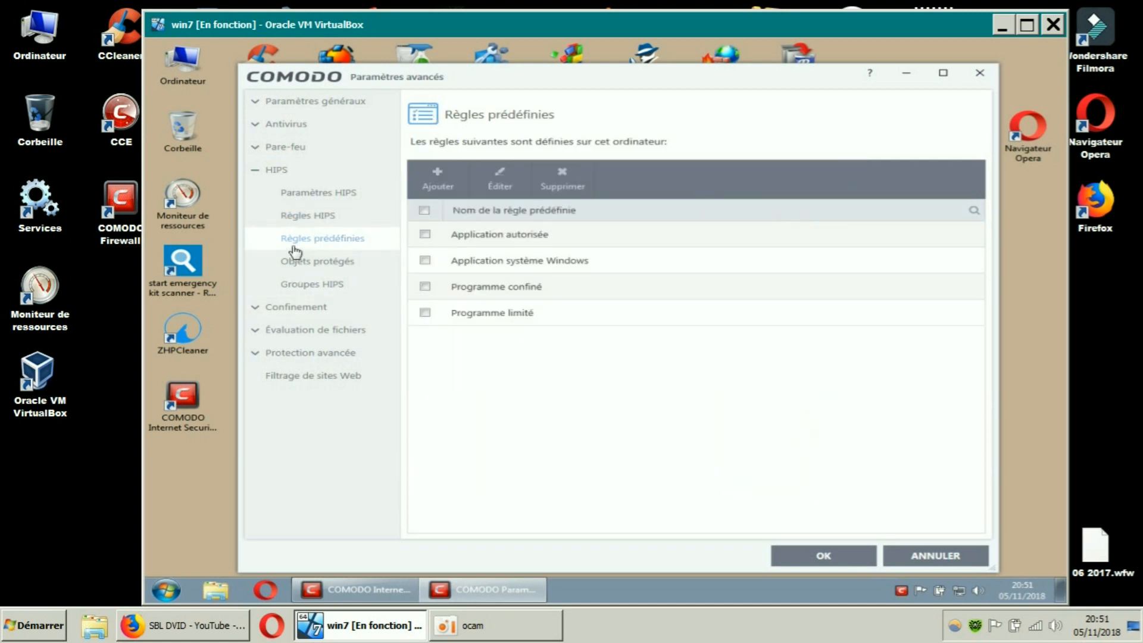
pyautogui.click(295, 269)
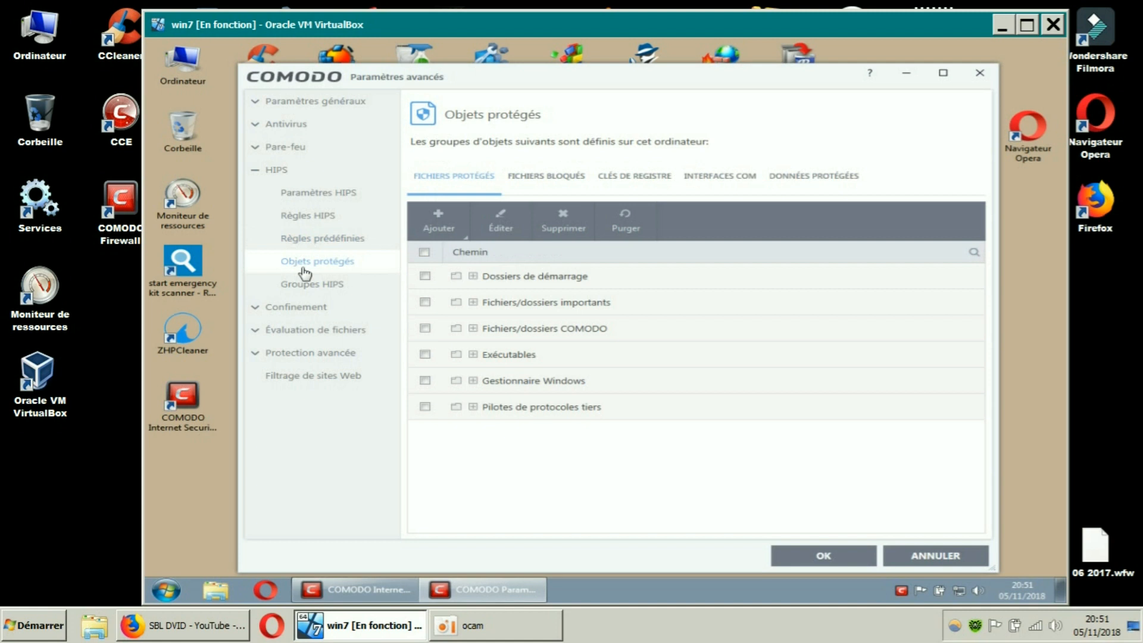
pyautogui.click(537, 182)
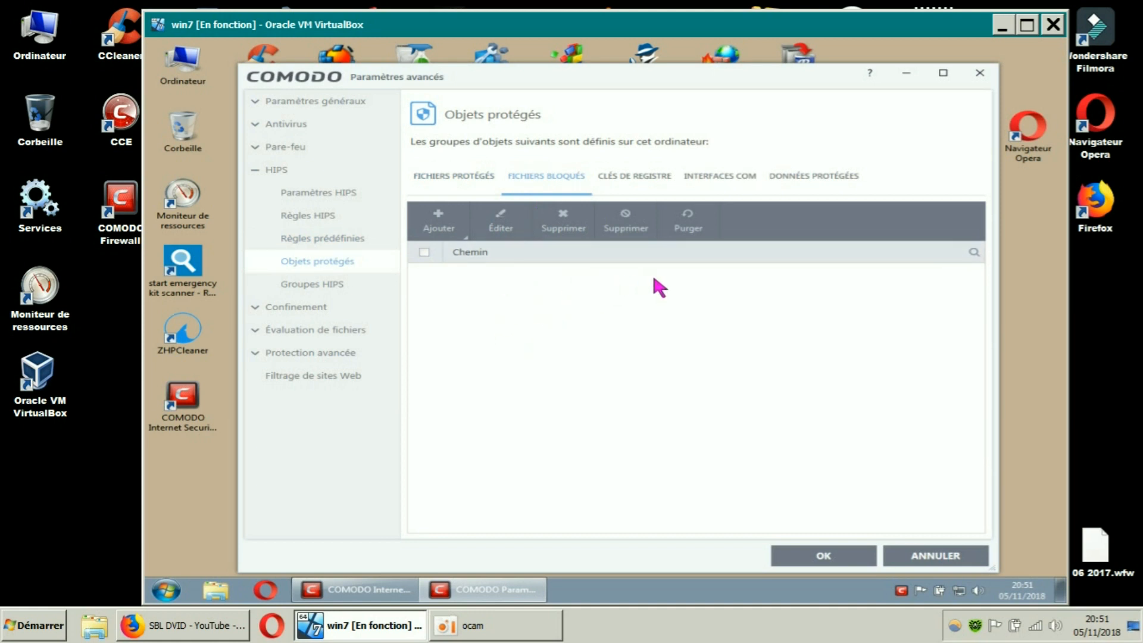
pyautogui.click(653, 177)
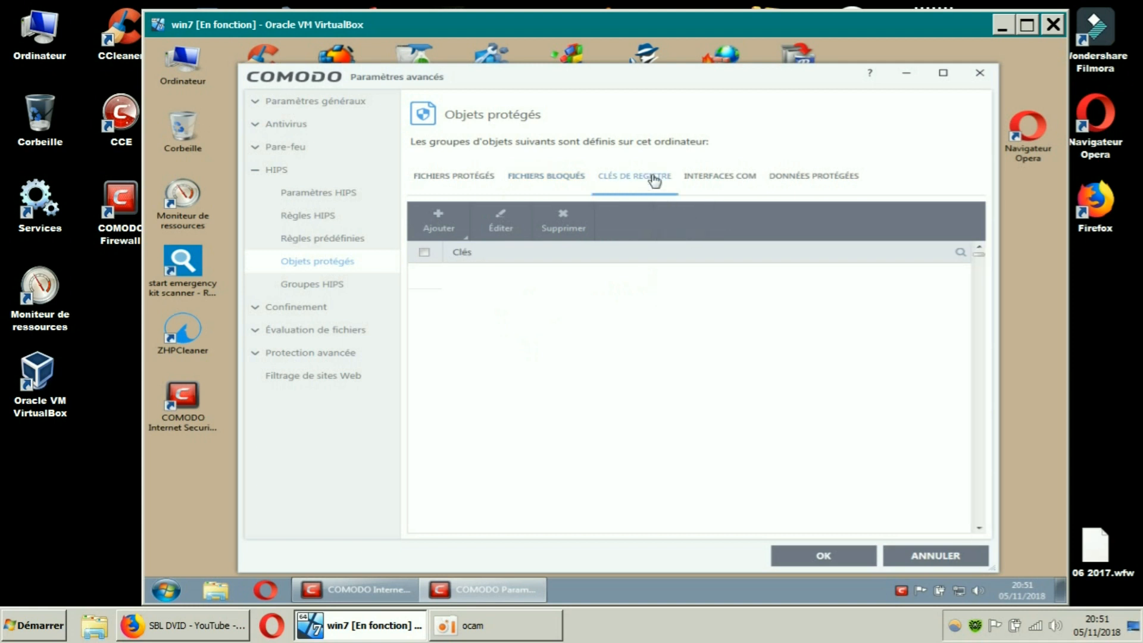
pyautogui.click(705, 178)
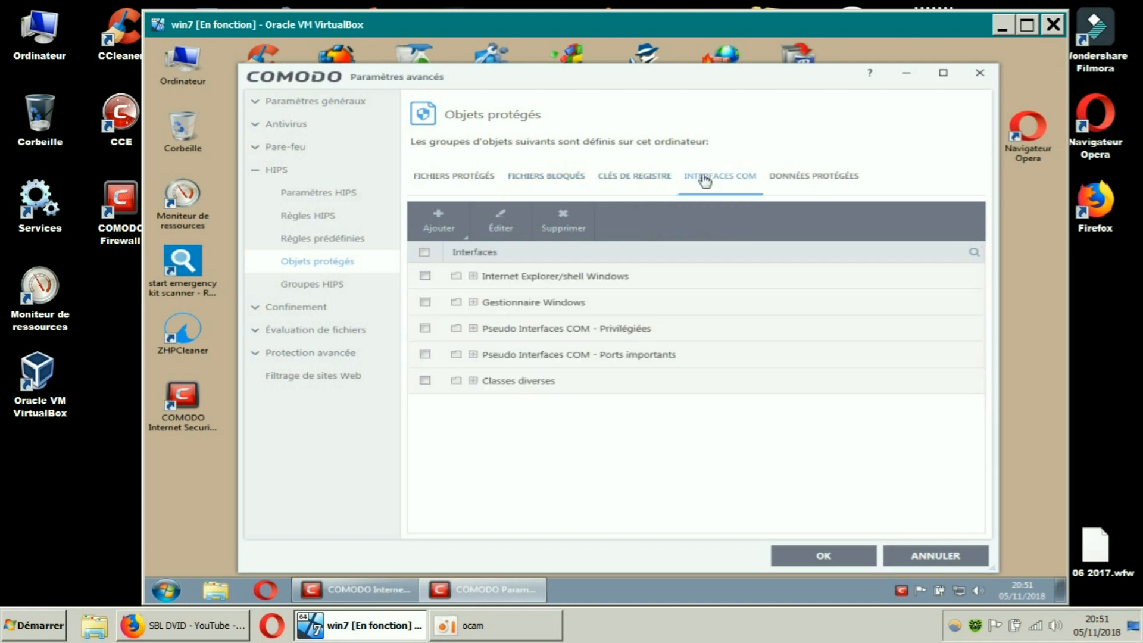
pyautogui.click(790, 179)
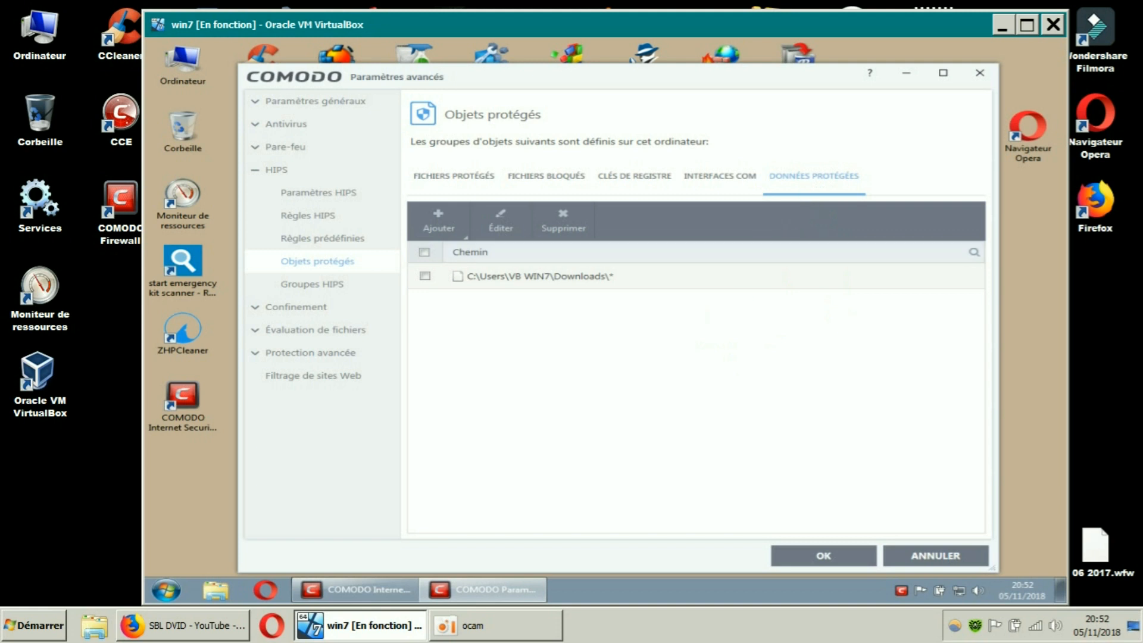
pyautogui.click(327, 288)
# - Review the containment settings (Paramètres de confinement) and the automatic containment rules (Confinement automatique)
pyautogui.click(276, 308)
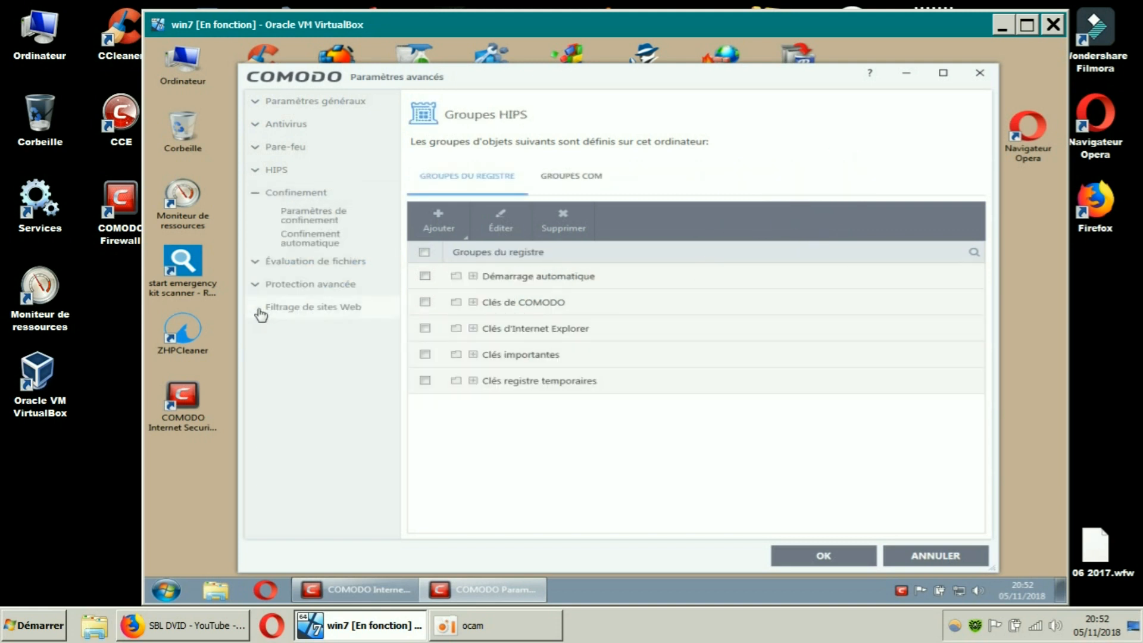
pyautogui.click(316, 224)
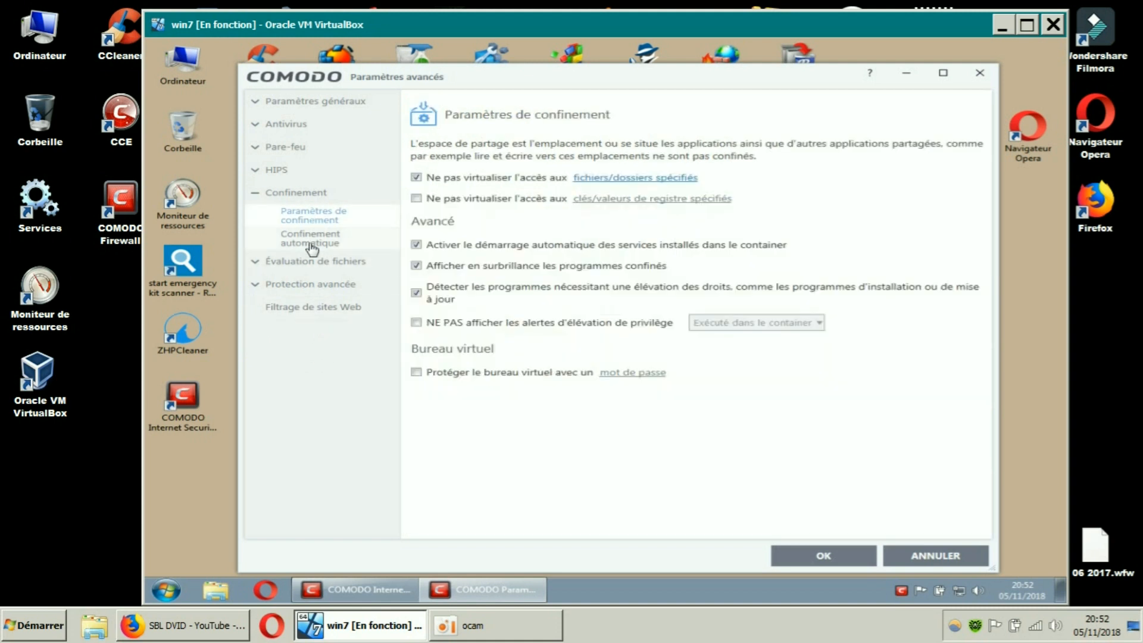
pyautogui.click(311, 246)
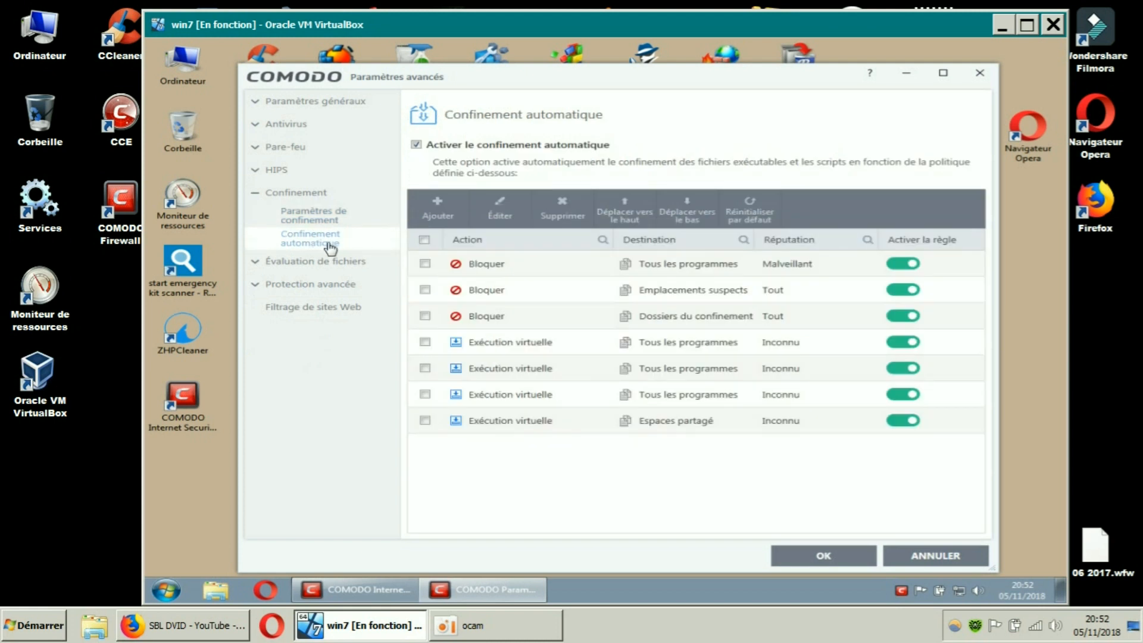
# - Review every page of the file rating section (Évaluation de fichiers), from the rating settings to the certified publishers (Éditeurs certifiés)
pyautogui.click(265, 262)
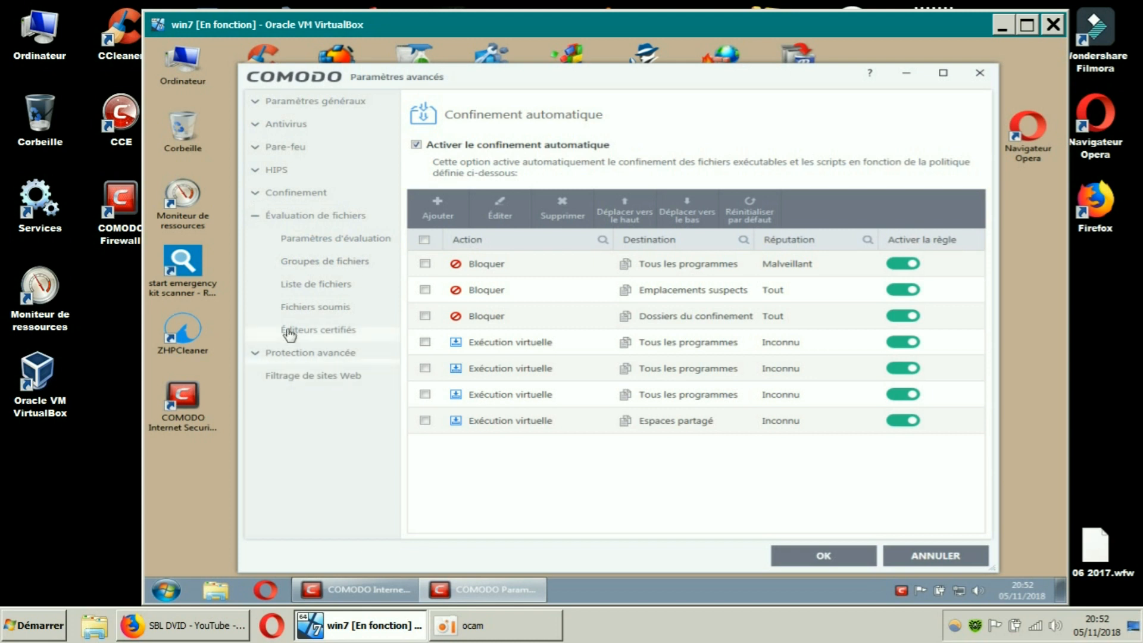
pyautogui.click(325, 241)
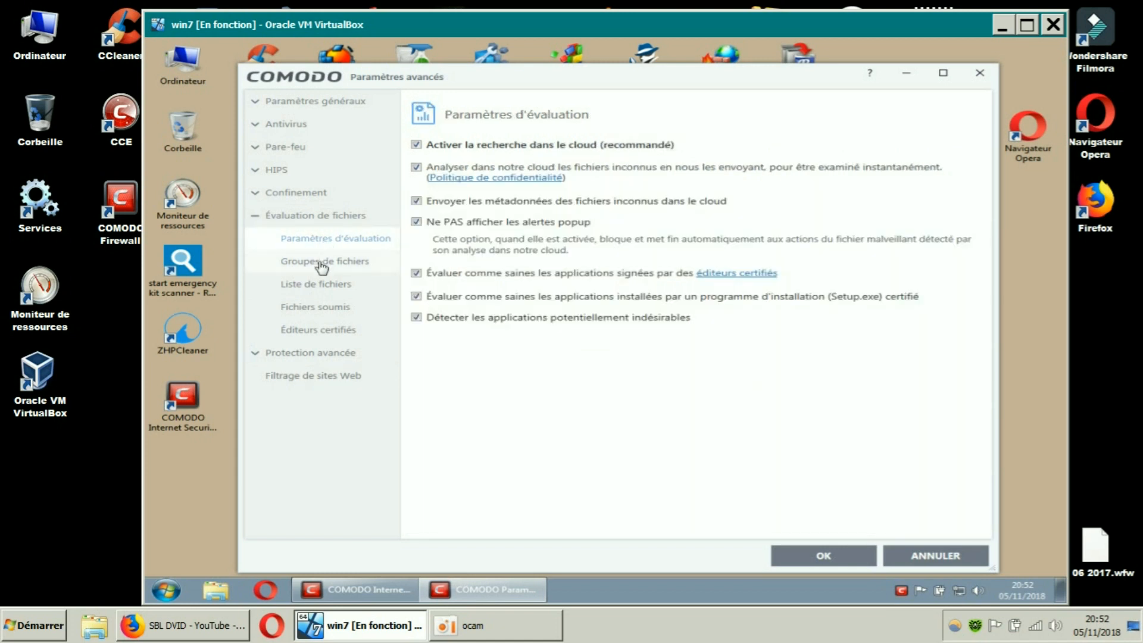
pyautogui.click(322, 266)
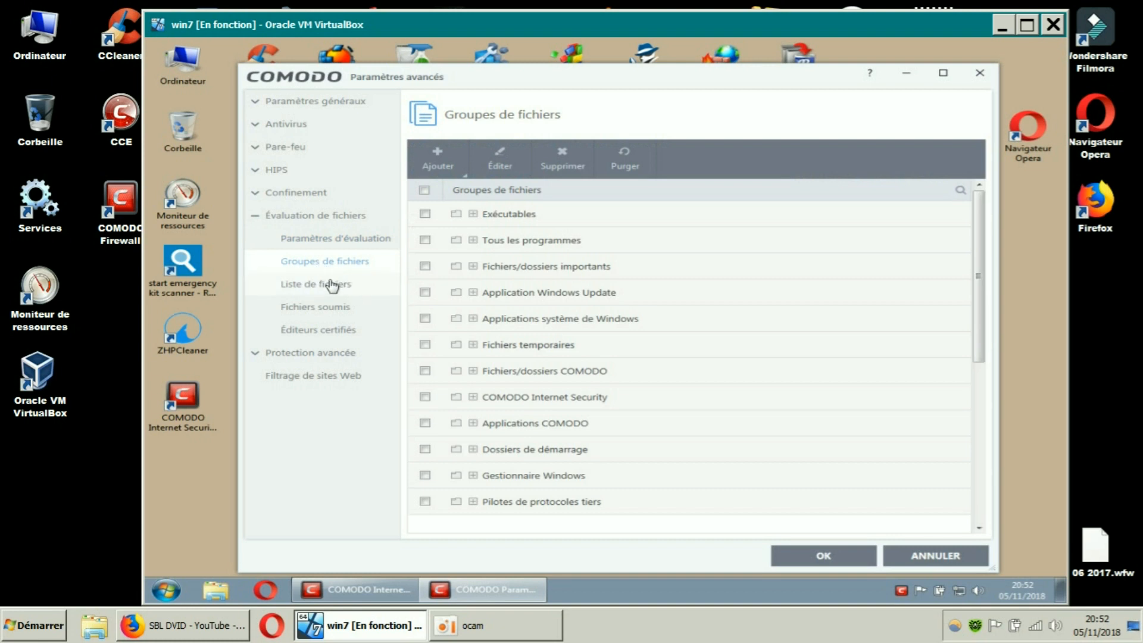
pyautogui.click(332, 286)
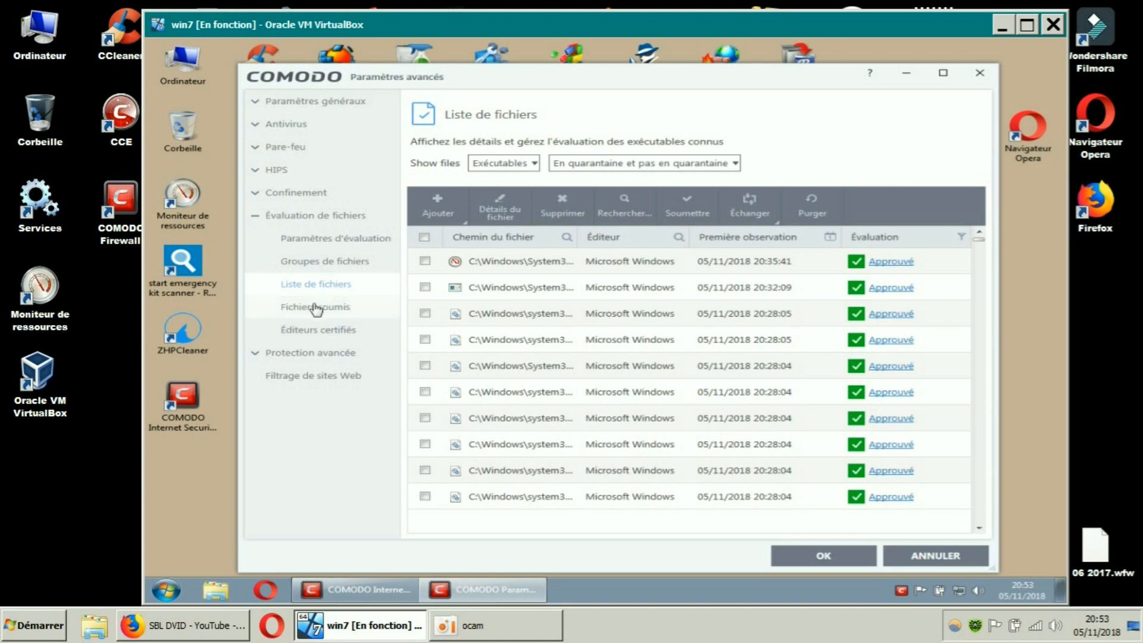
pyautogui.click(316, 307)
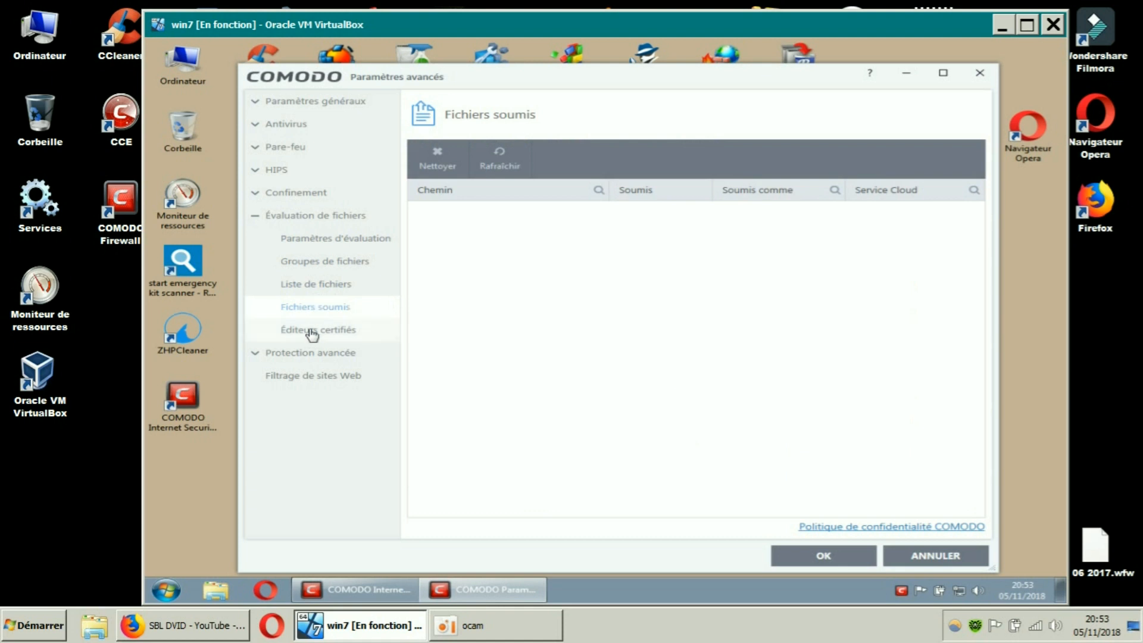
pyautogui.click(312, 330)
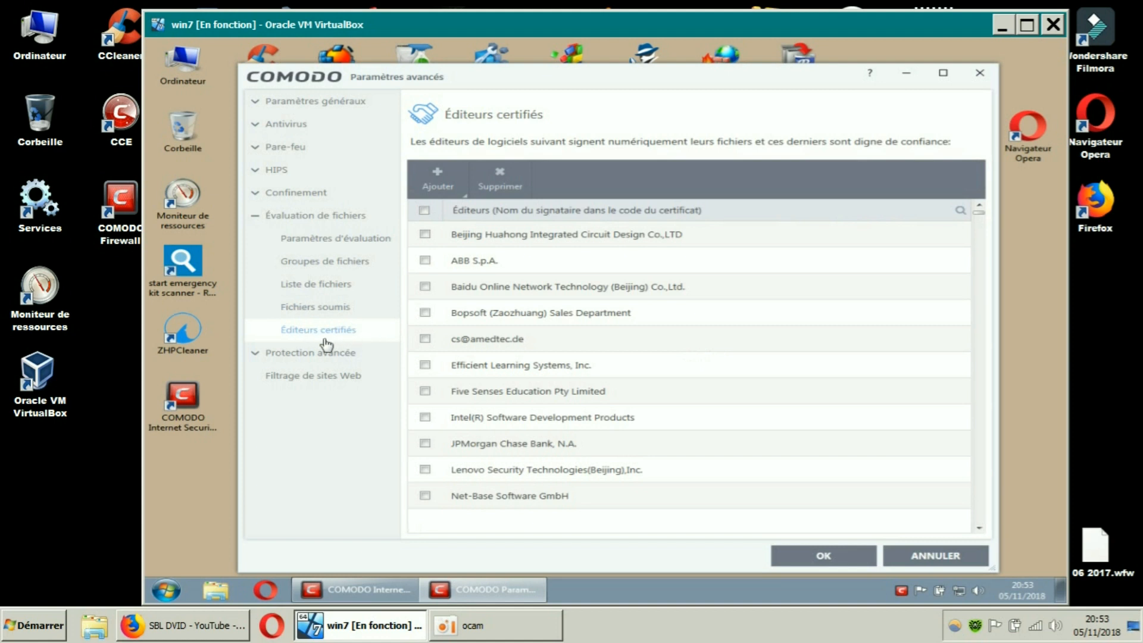
# - Expand the advanced protection section (Protection avancée) and review the VirusScope settings
pyautogui.click(263, 356)
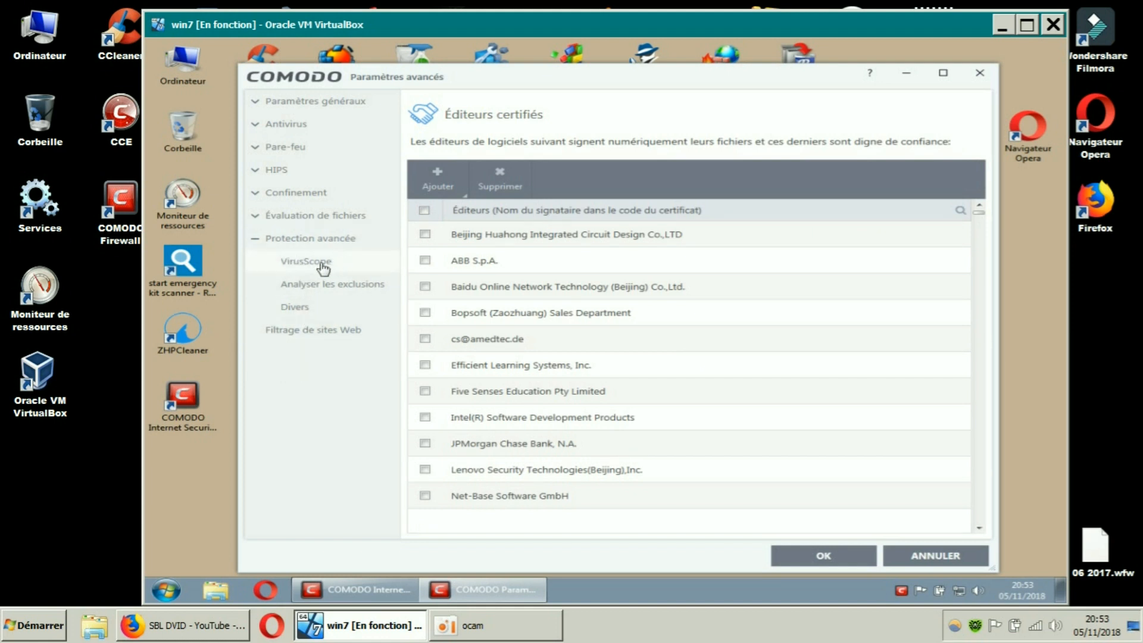
pyautogui.click(323, 242)
pyautogui.click(323, 241)
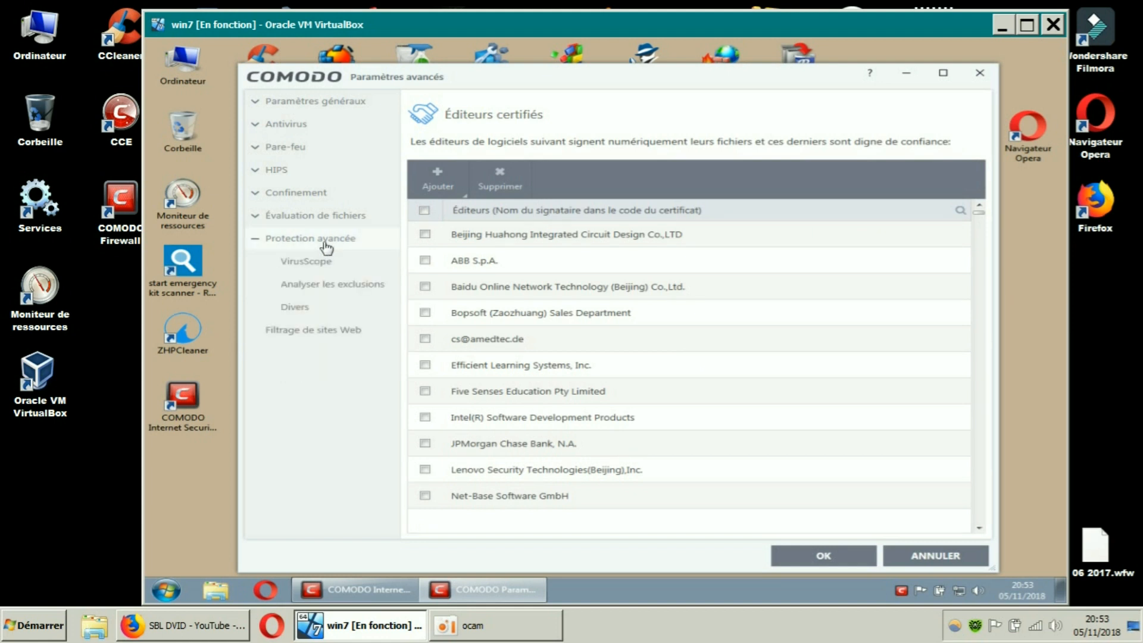
pyautogui.click(320, 265)
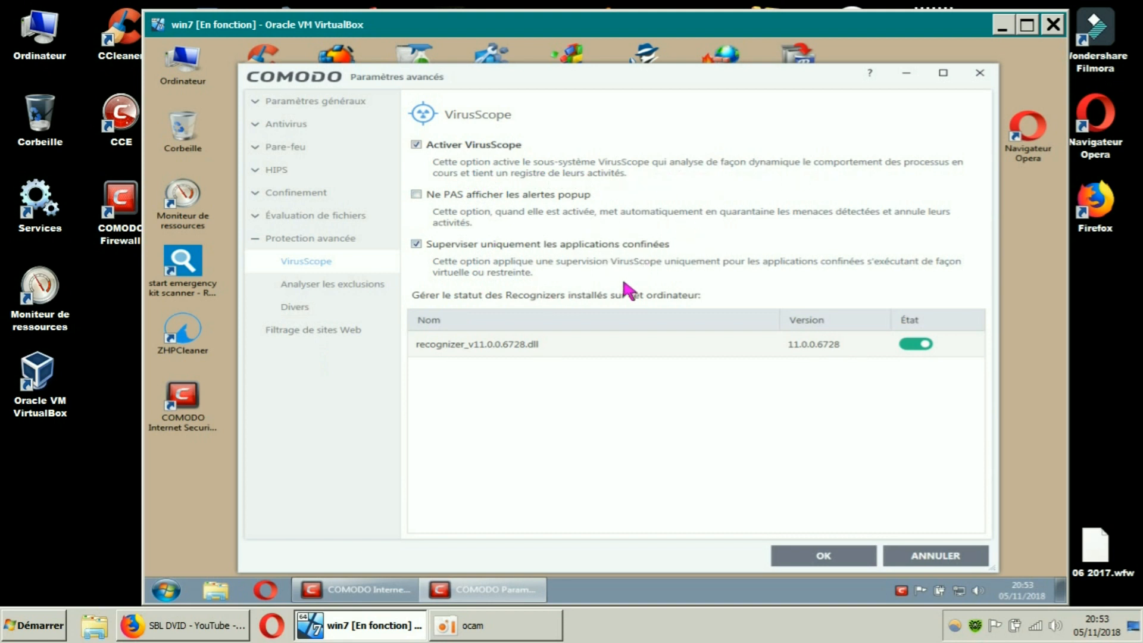
# - Review the scan exclusions for paths, applications and certificate authorities, plus the miscellaneous settings (Divers)
pyautogui.click(361, 284)
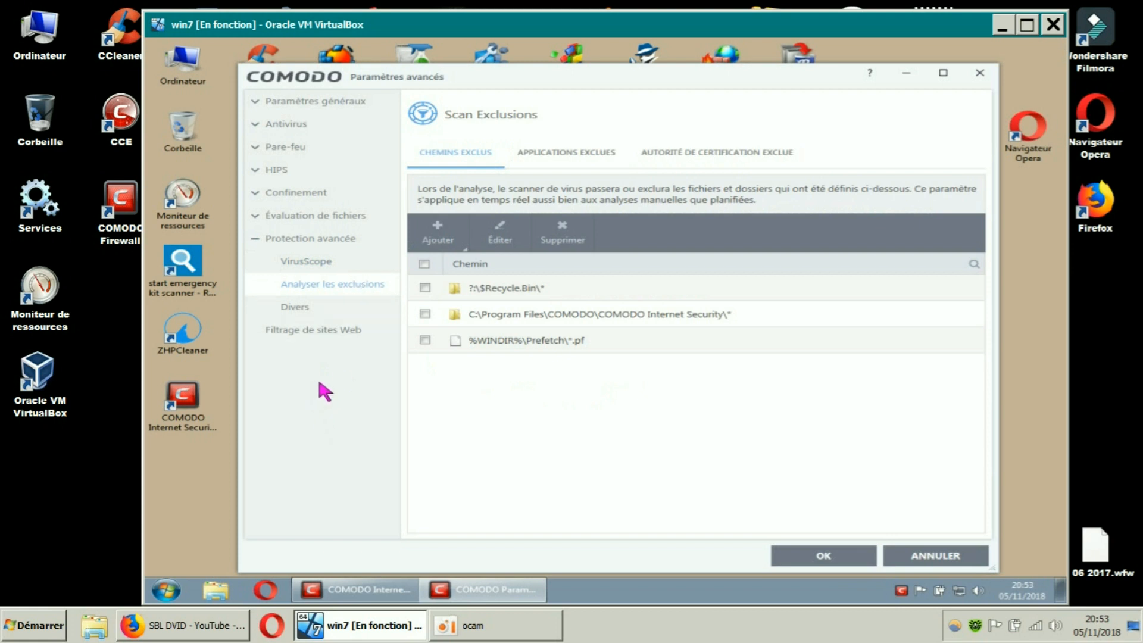
pyautogui.click(567, 156)
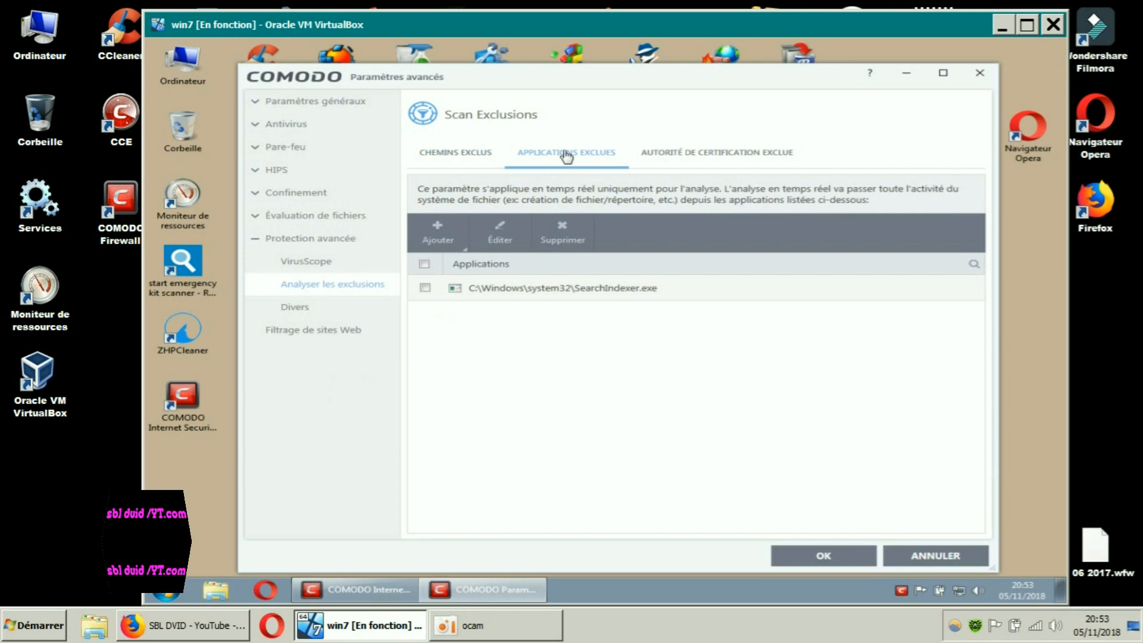
pyautogui.click(734, 156)
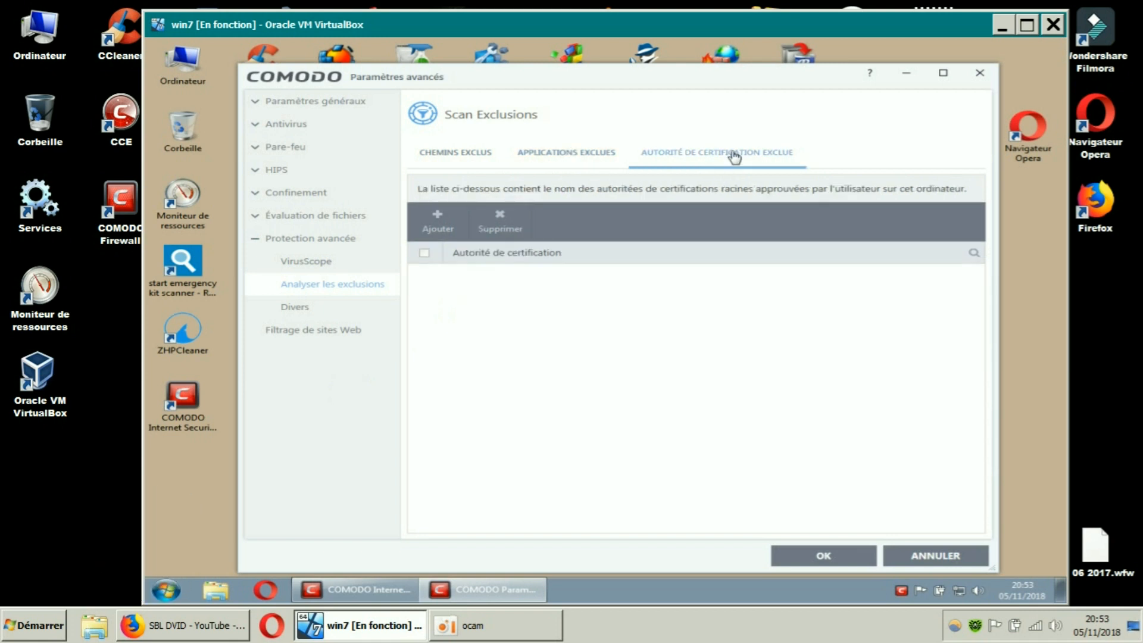
pyautogui.click(598, 156)
pyautogui.click(481, 157)
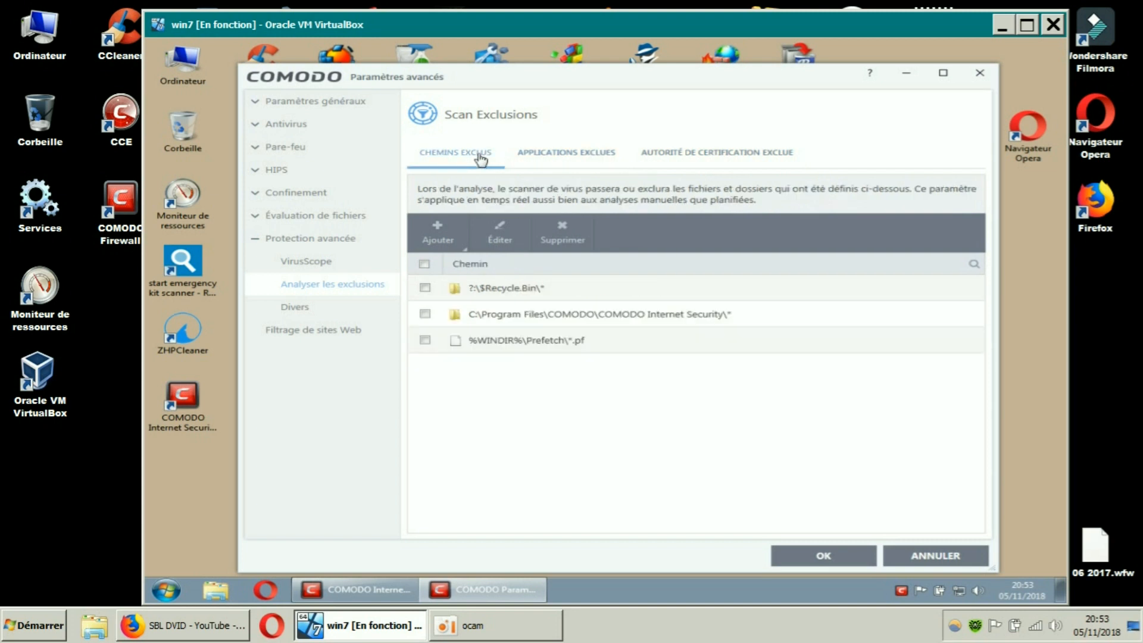
pyautogui.click(296, 309)
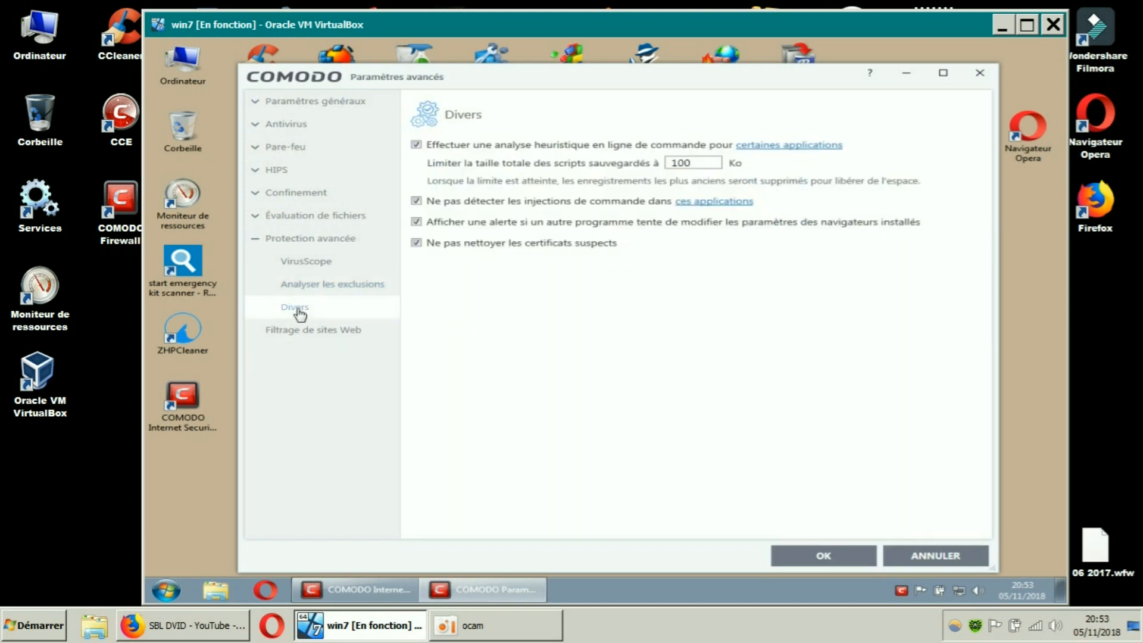
# - Review the website filtering rules and categories, and inspect the rule Les sites bloqués, closing it without changes
pyautogui.click(324, 332)
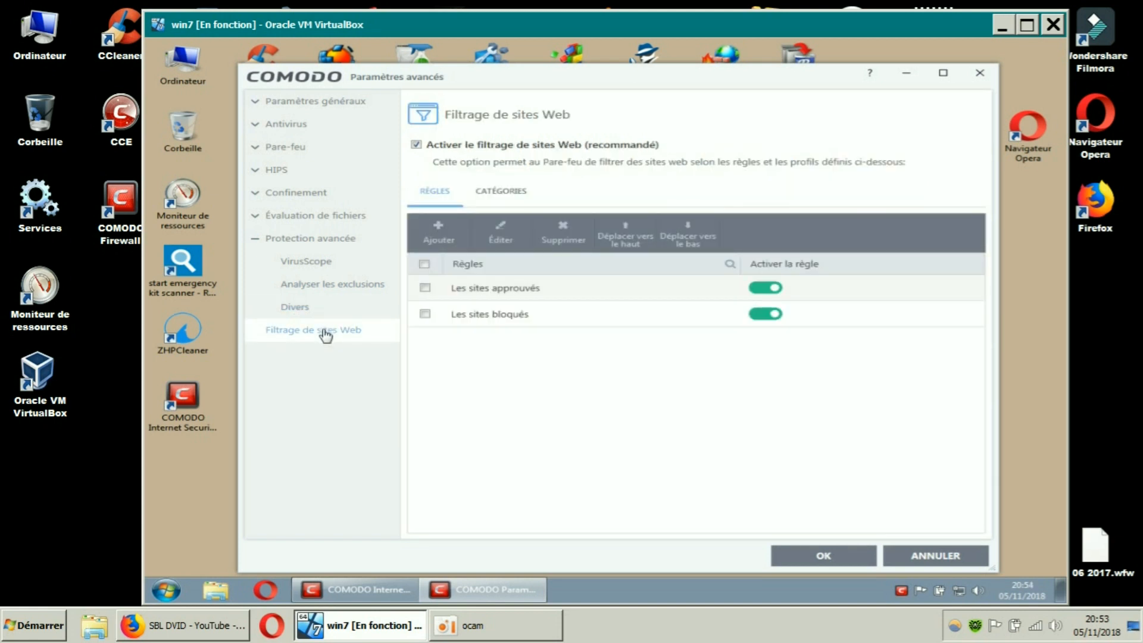
pyautogui.click(512, 195)
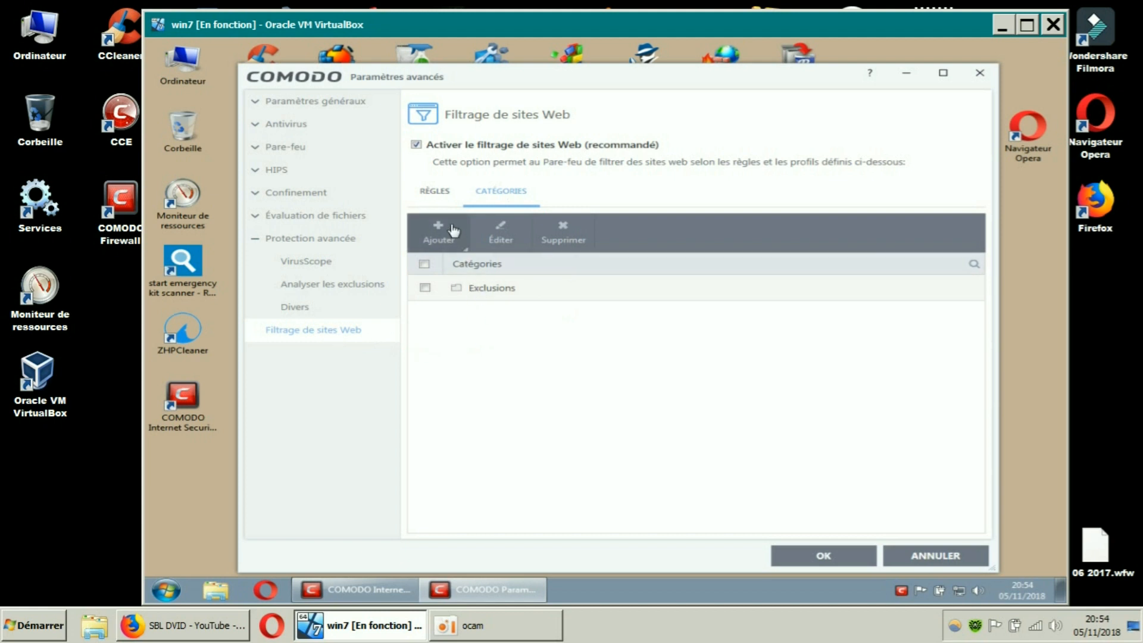
pyautogui.click(448, 197)
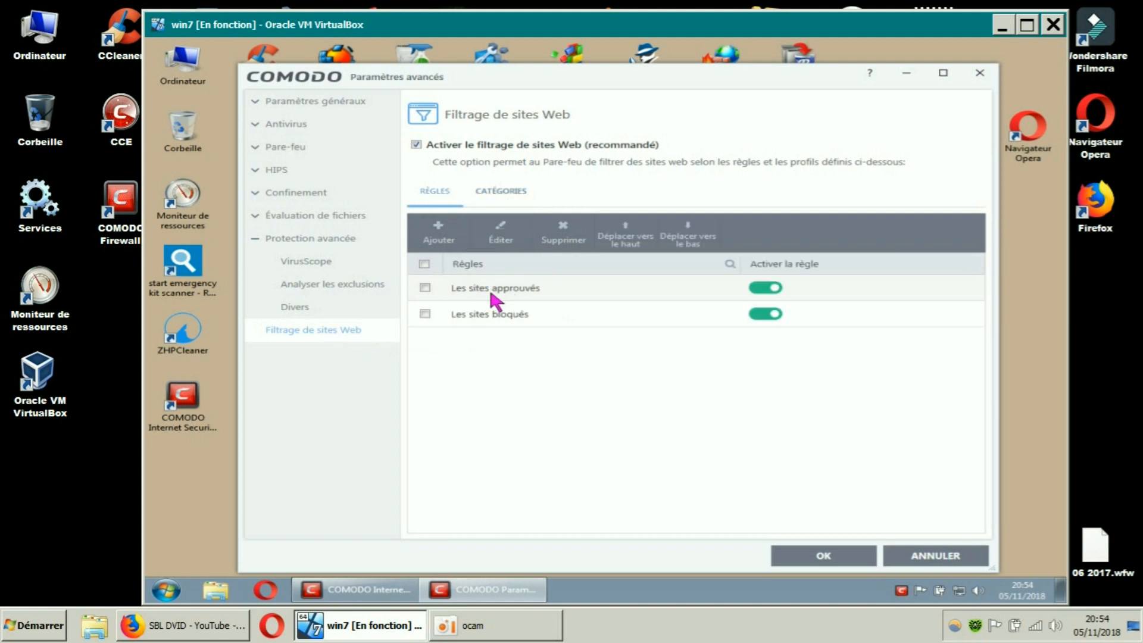
pyautogui.click(485, 314)
pyautogui.click(507, 252)
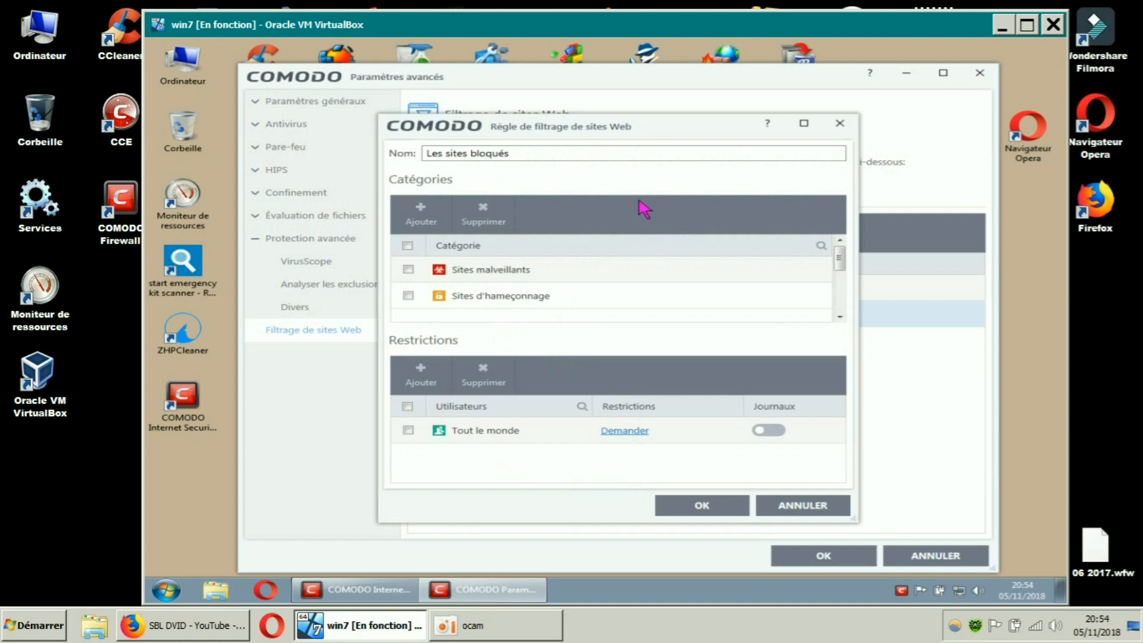
pyautogui.click(840, 124)
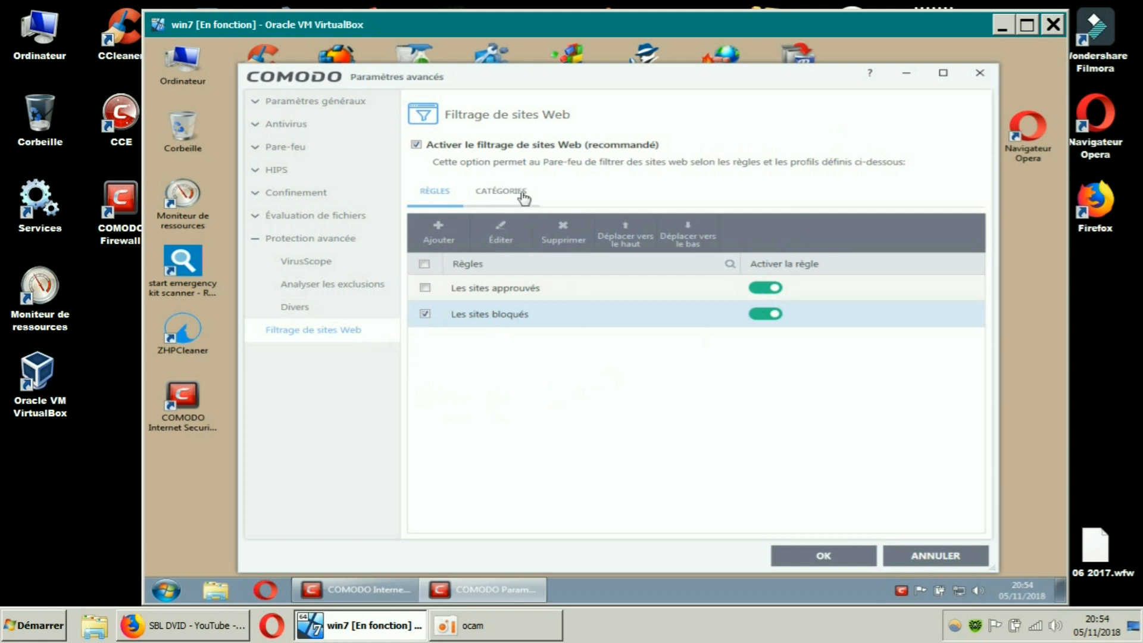
# - Open the properties of the Exclusions category in website filtering and close them without changes
pyautogui.click(523, 197)
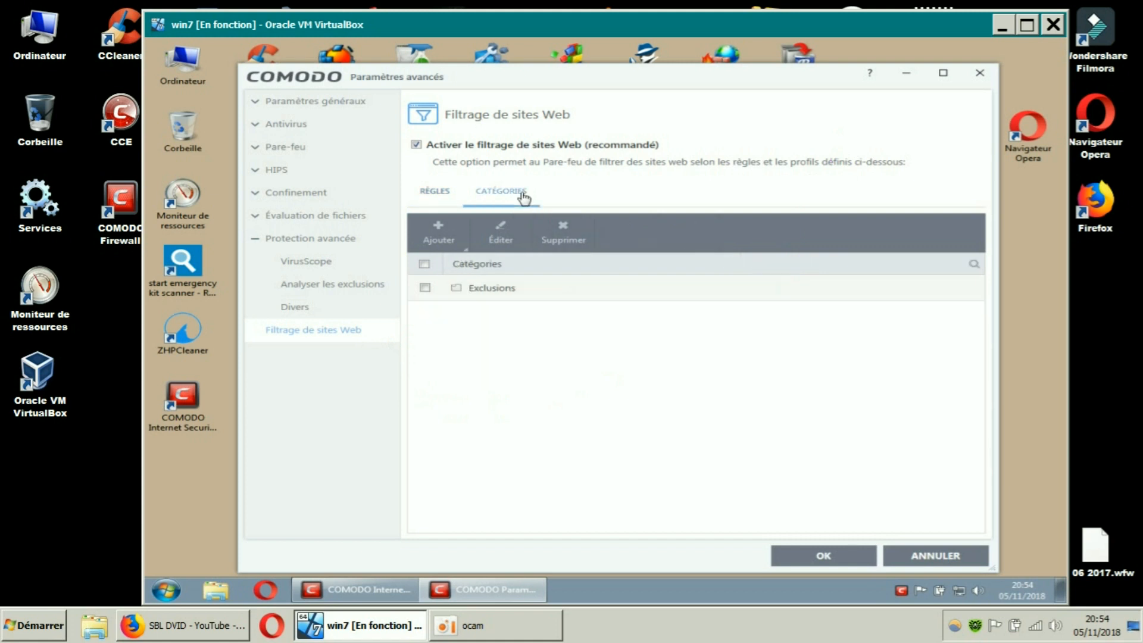
pyautogui.click(485, 288)
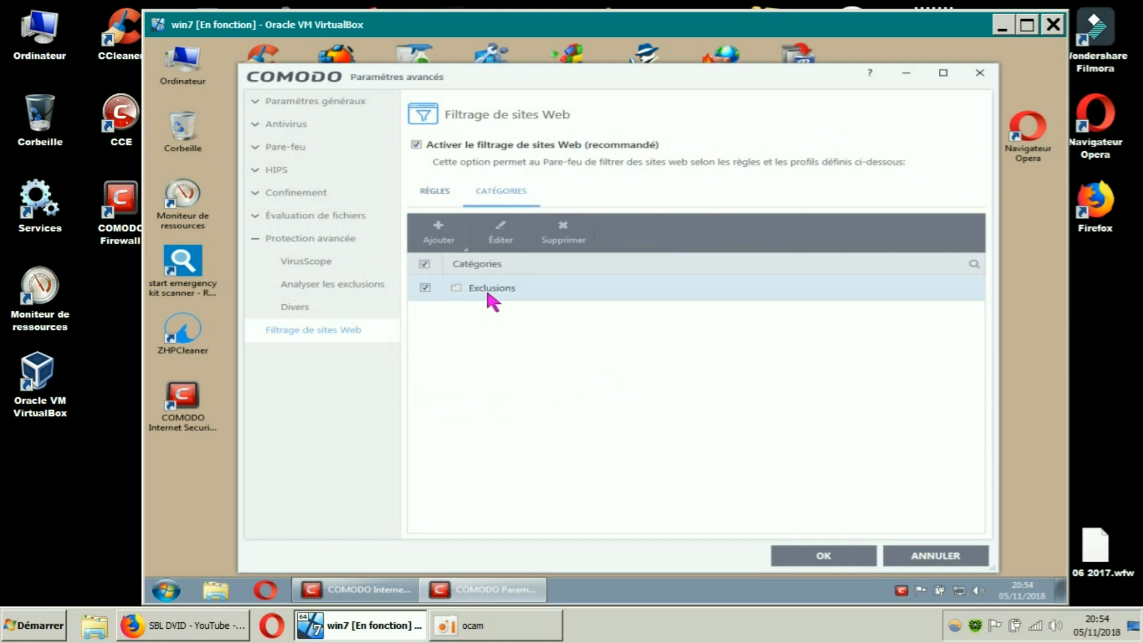
pyautogui.click(498, 238)
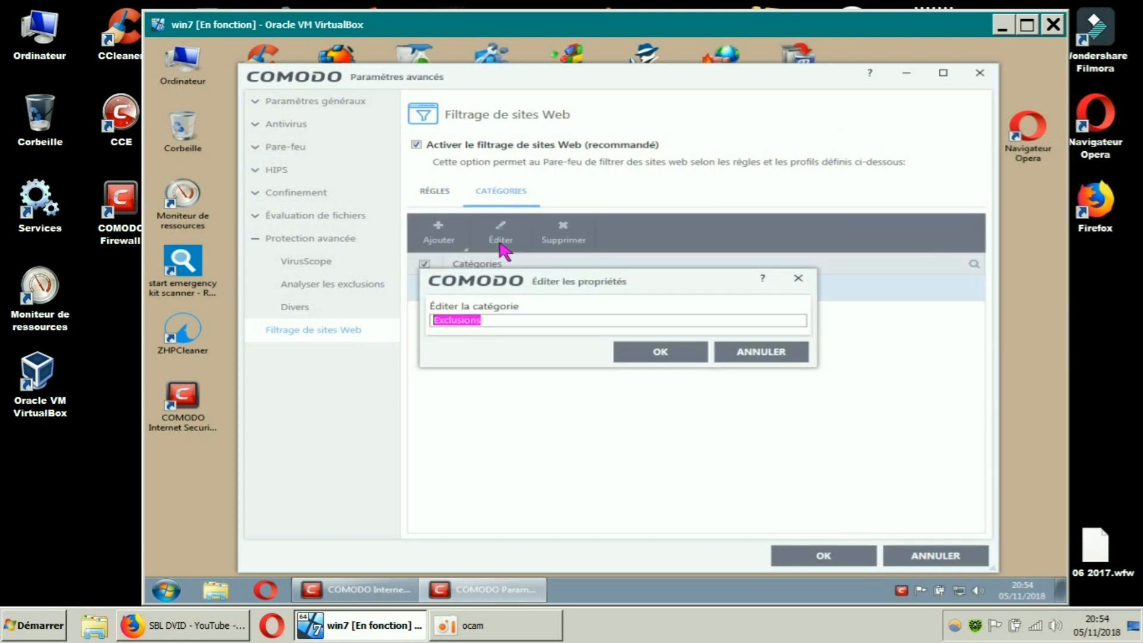
pyautogui.click(797, 279)
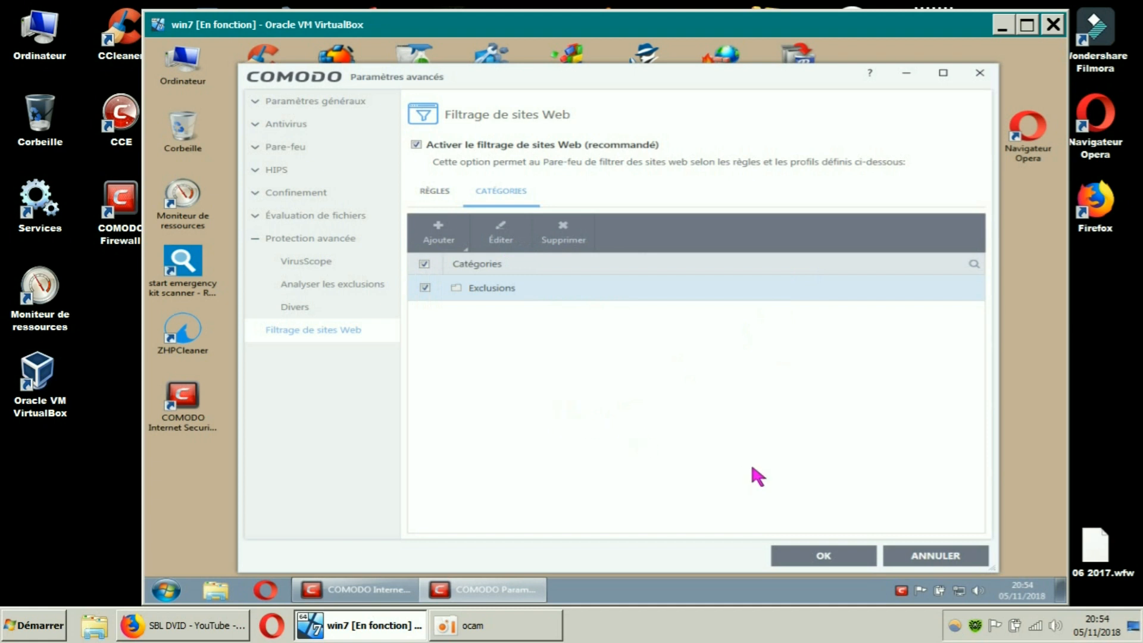
# - Confirm the advanced settings and close the COMODO main window to return to the virtual machine's desktop
pyautogui.click(810, 560)
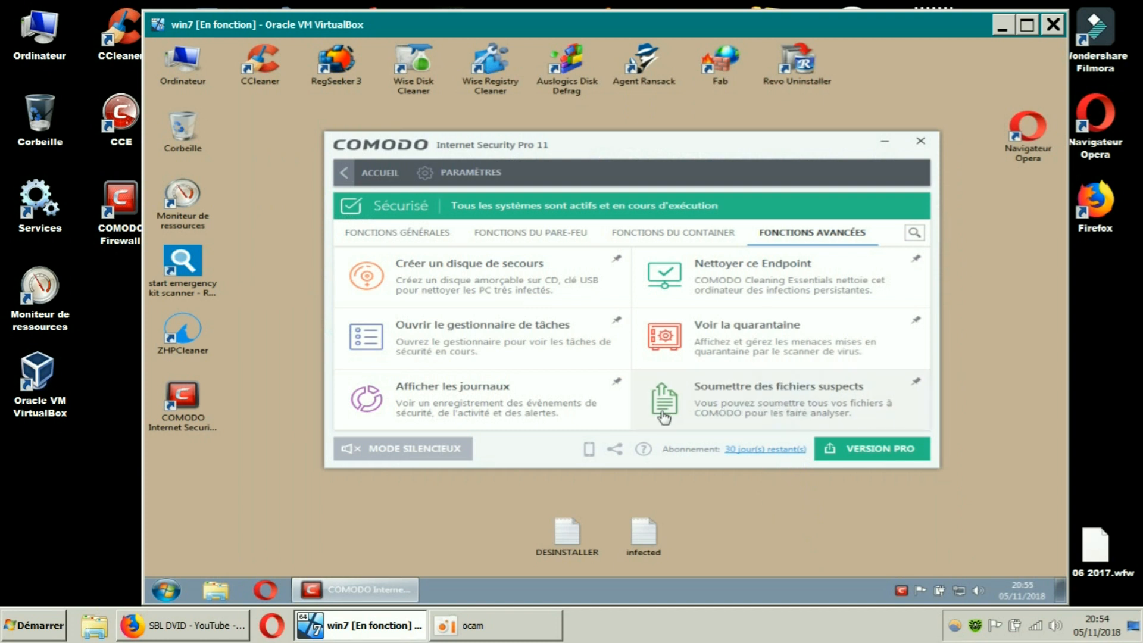
pyautogui.click(921, 141)
pyautogui.click(435, 356)
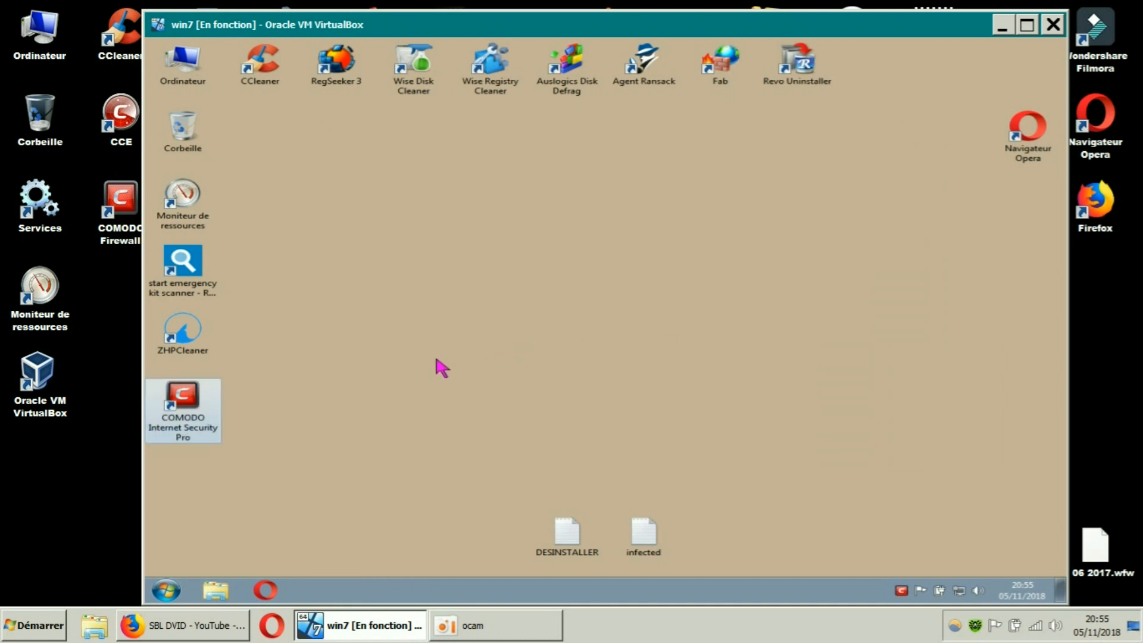